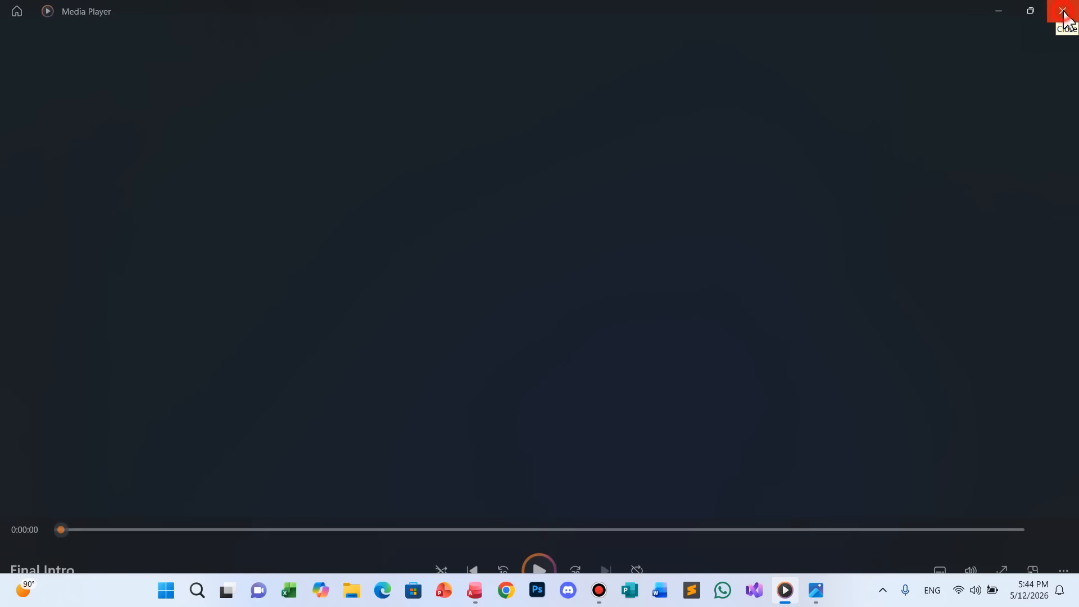
Close the media player and switch to the Lesson database in Access.
left_click(1063, 11)
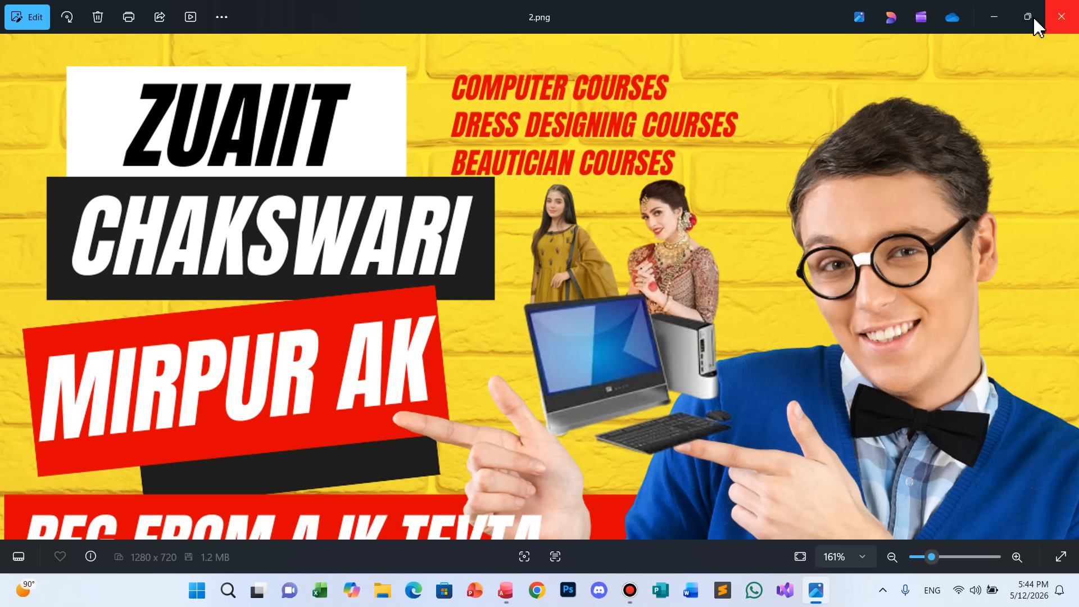
scroll(852, 147, "down", 2)
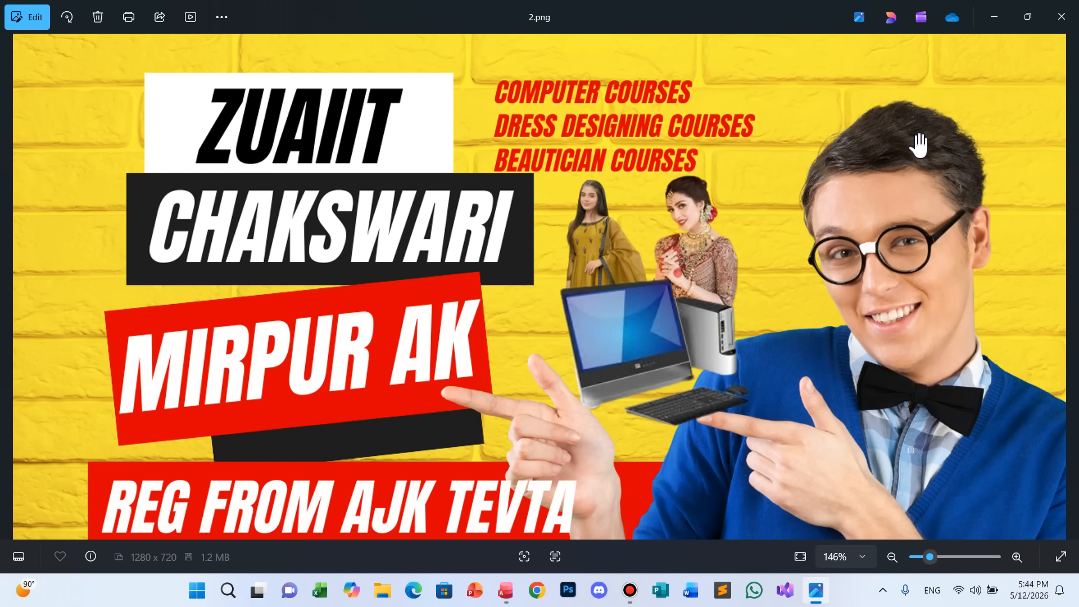
mouse_move(511, 600)
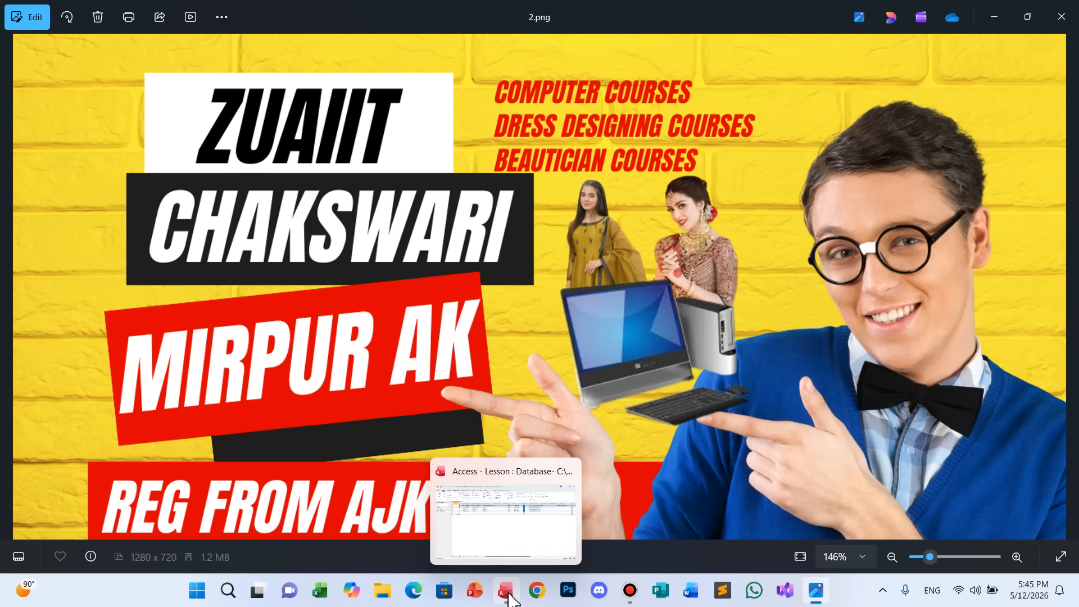
left_click(511, 599)
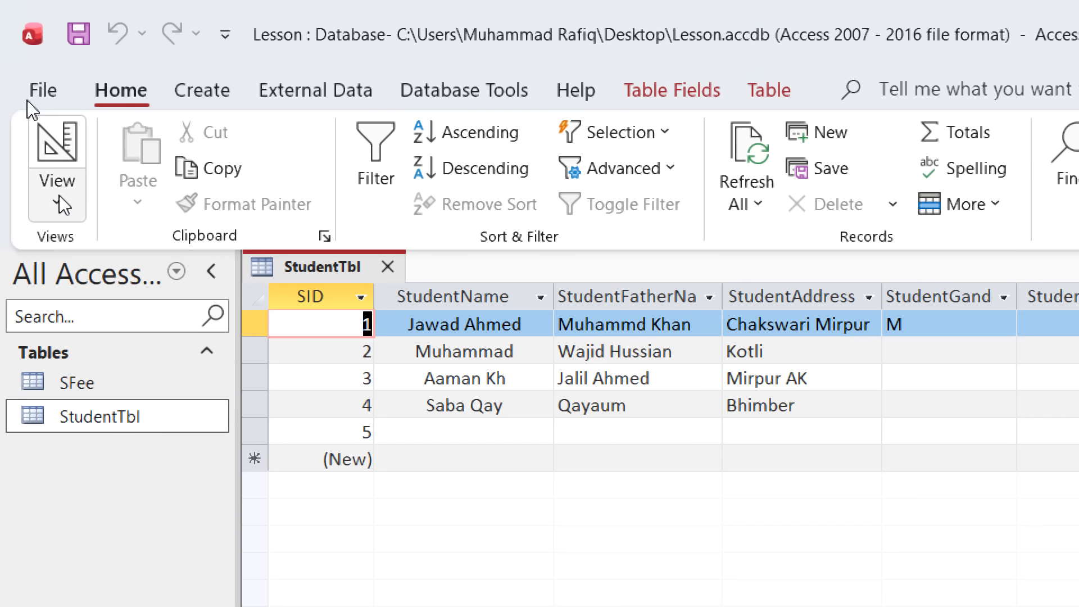
Open StudentTbl in Design View and review its field names and the data types available for StudentAddress.
left_click(49, 140)
scroll(677, 499, "down", 2)
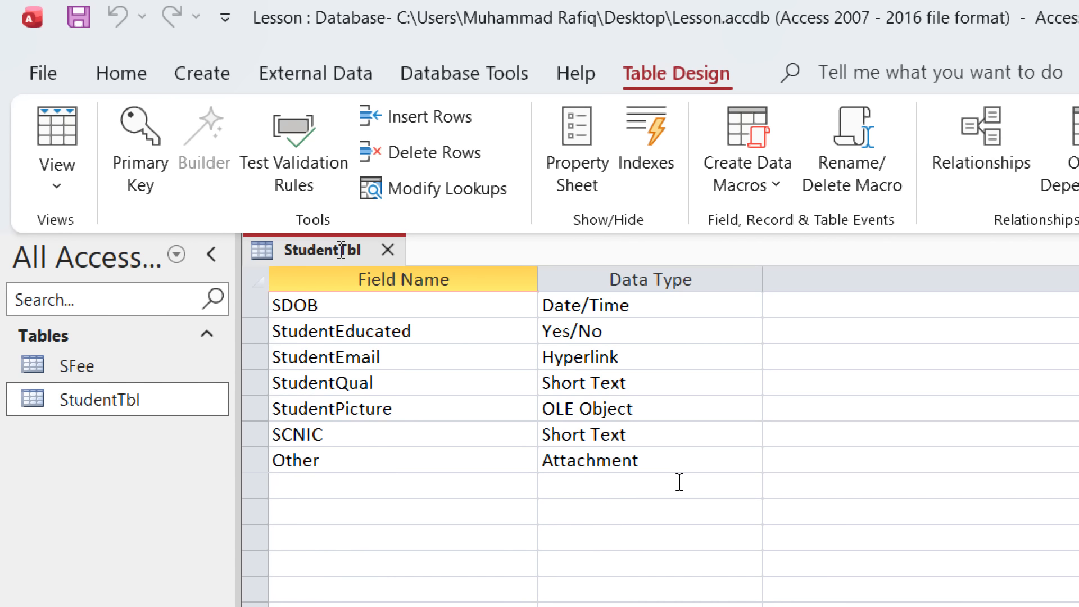
scroll(668, 444, "up", 2)
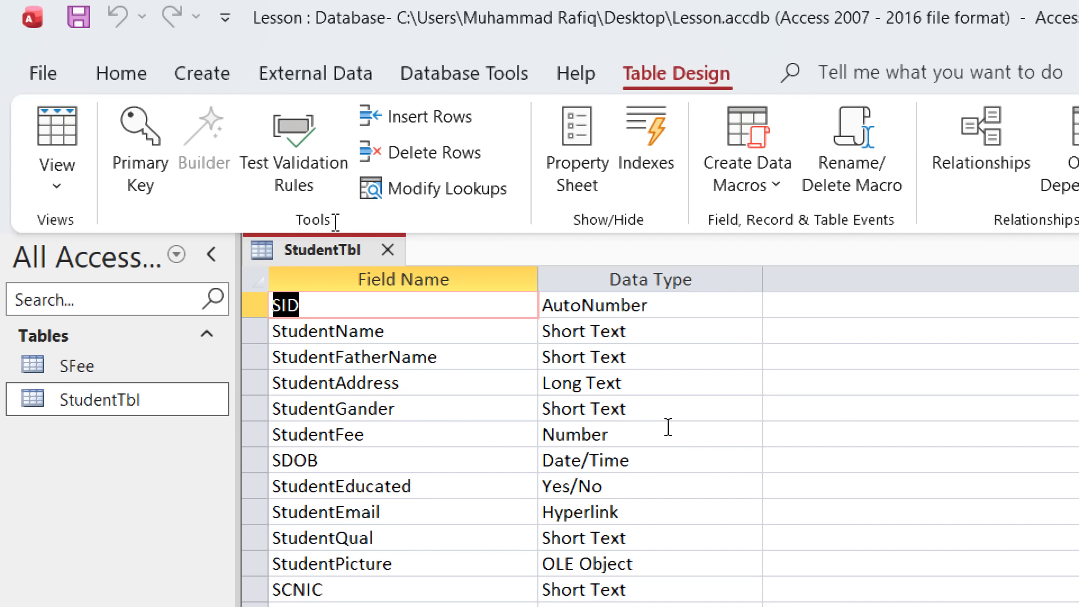
left_click(689, 382)
left_click(751, 385)
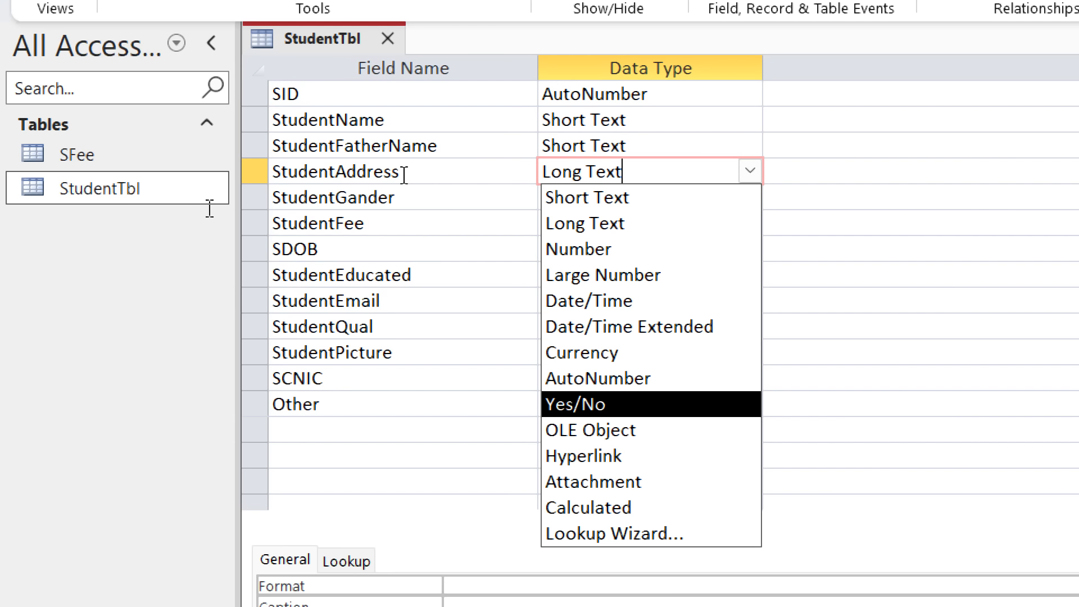
left_click(460, 230)
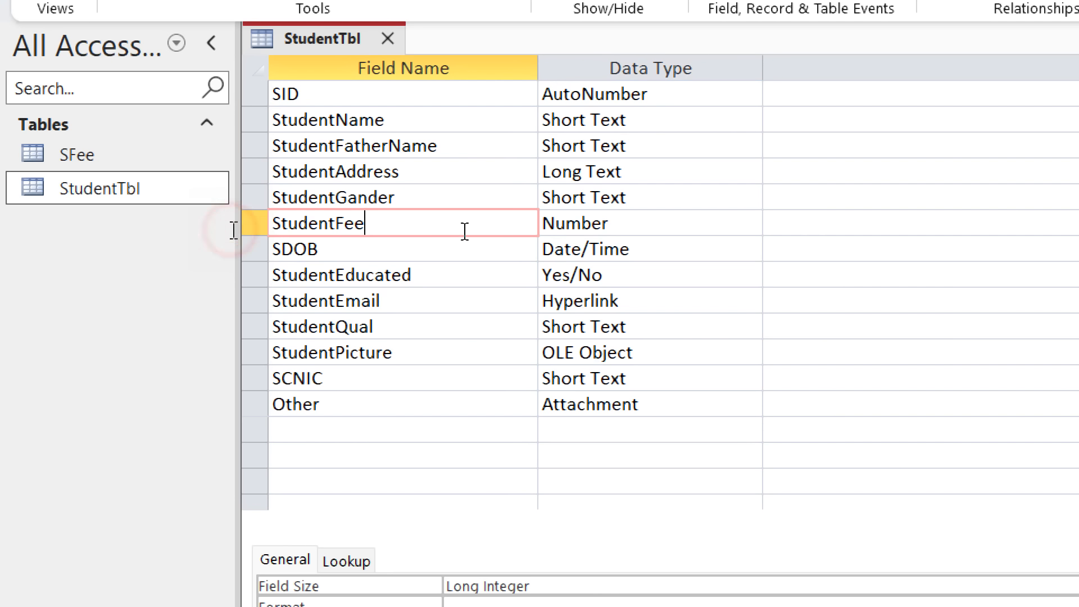
left_click(430, 202)
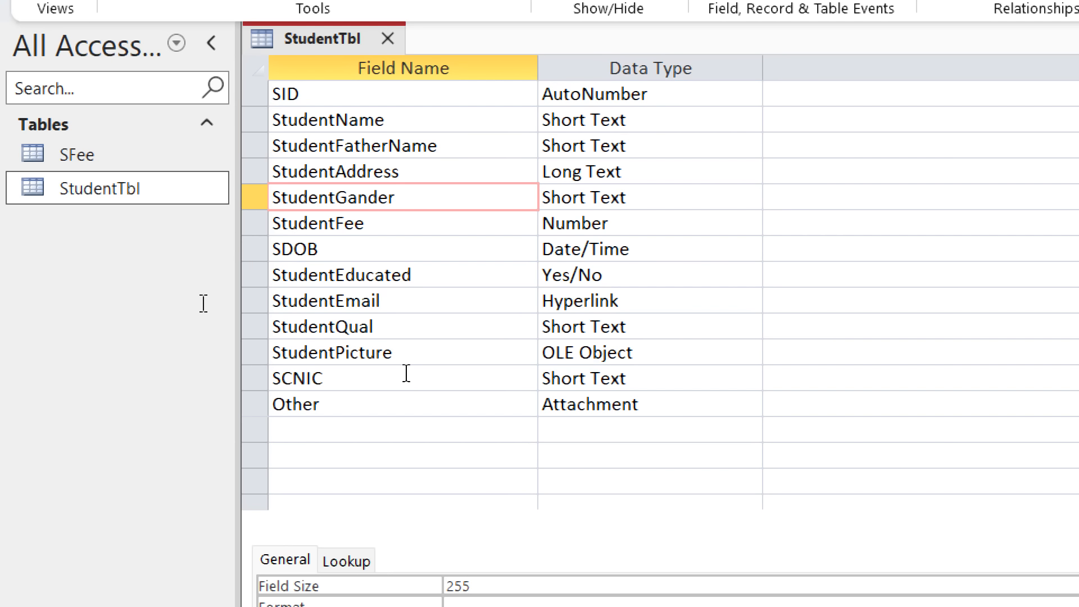
left_click(445, 323)
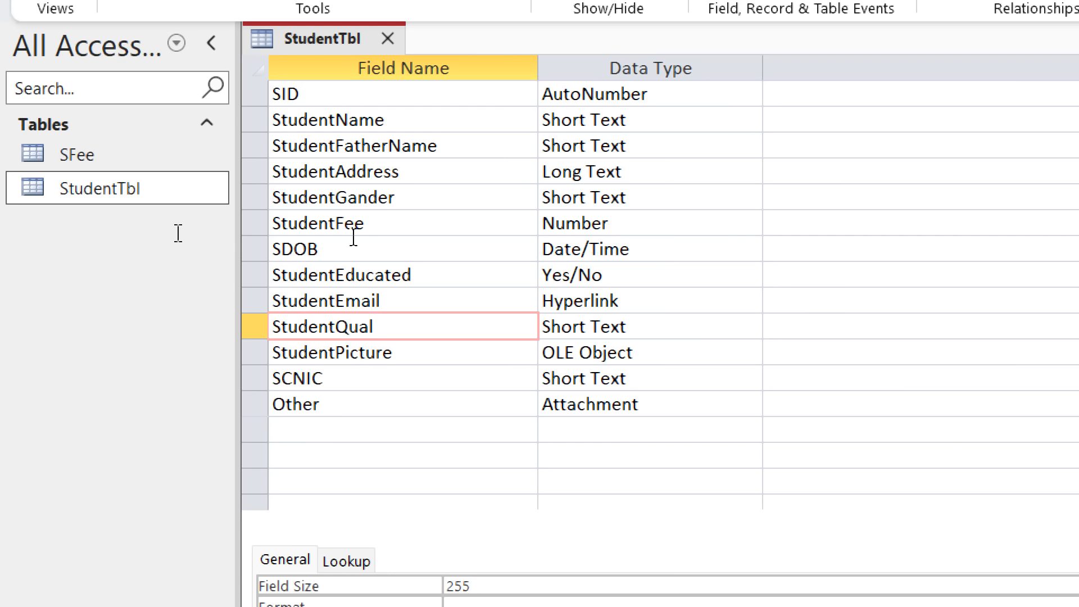
left_click(669, 198)
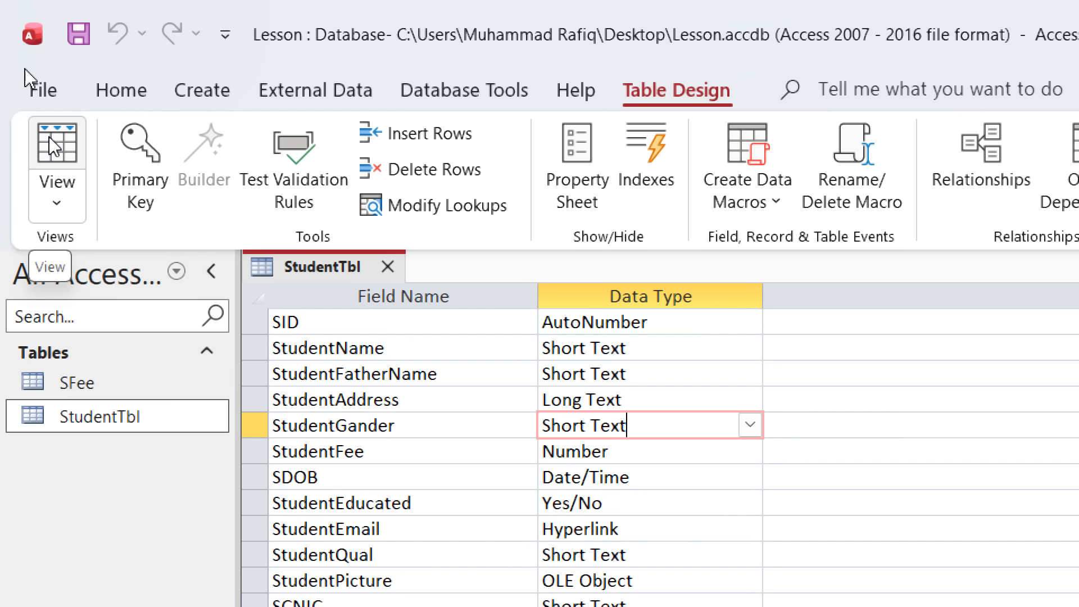
Compare StudentTbl in Datasheet View and Design View, and check the first record's StudentGander entry in the datasheet.
left_click(58, 212)
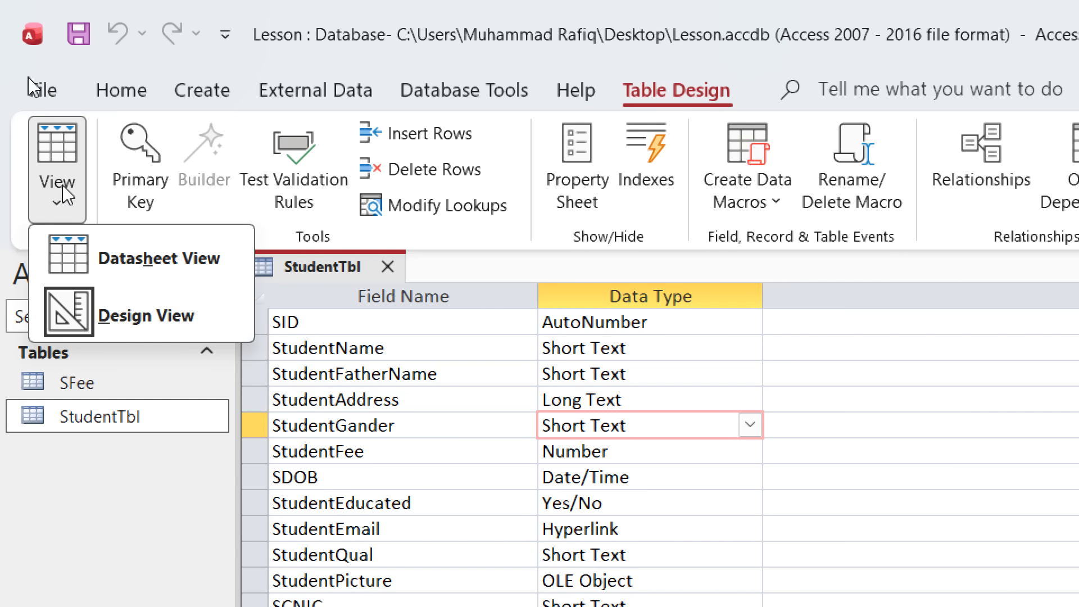
left_click(57, 209)
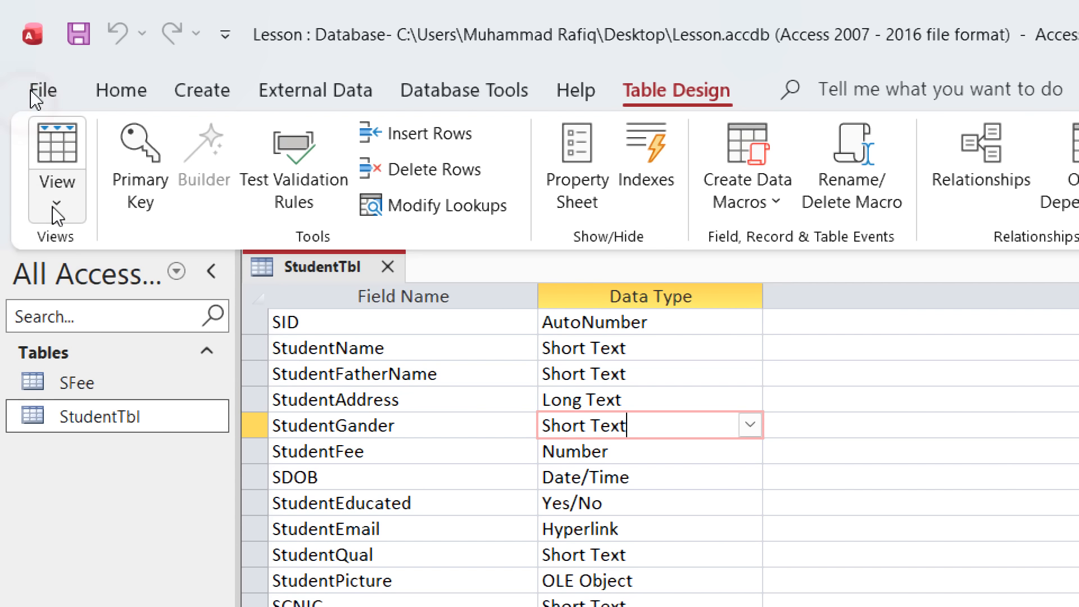
left_click(65, 147)
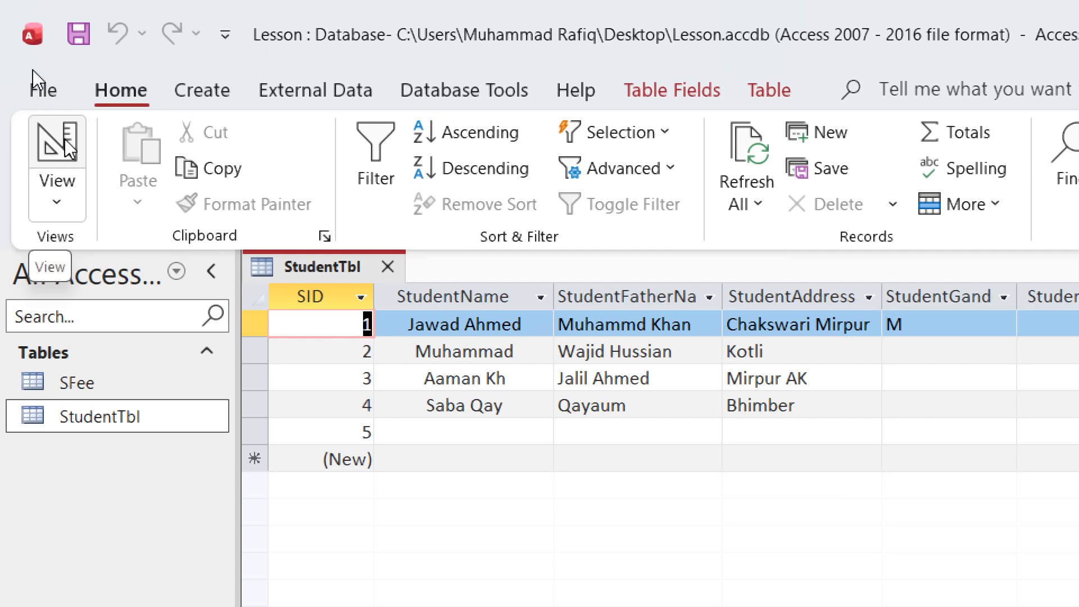
left_click(65, 141)
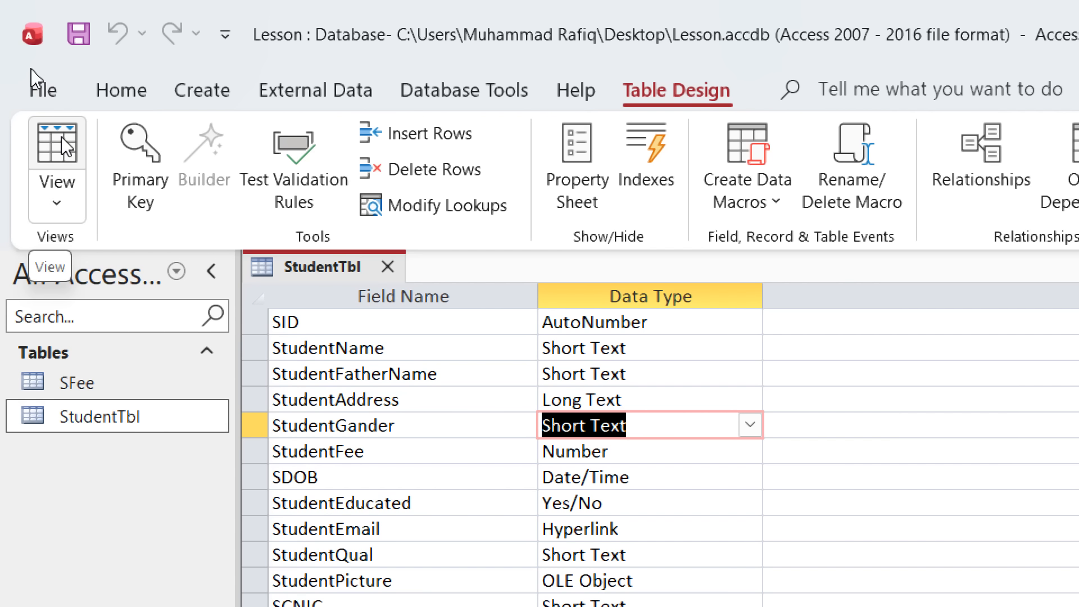
left_click(62, 139)
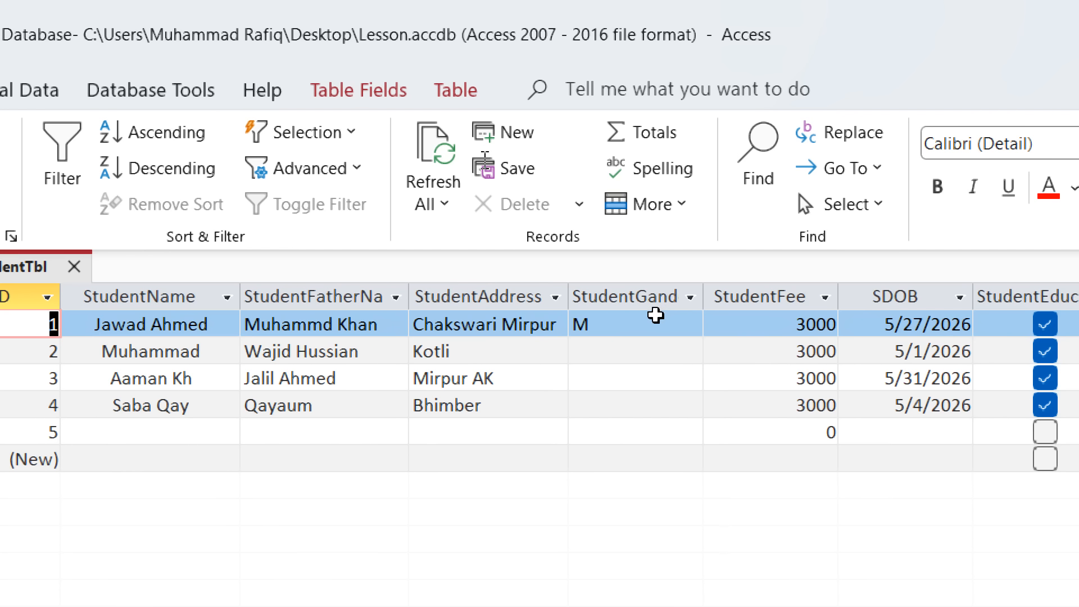
left_click(654, 321)
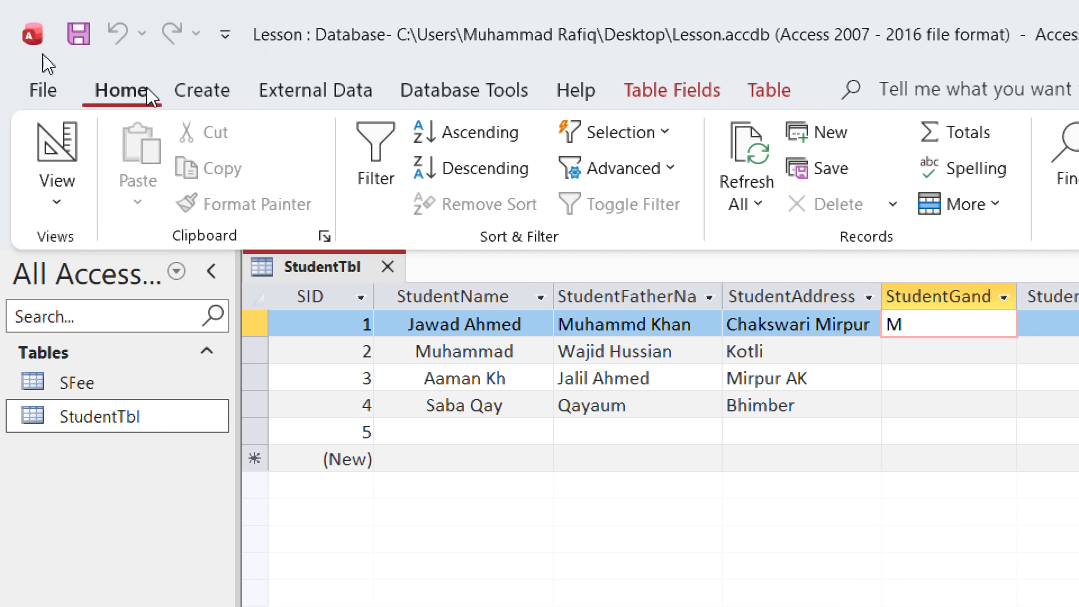
In Design View, start the Lookup Wizard for the StudentGander field and choose to type in the values.
left_click(56, 140)
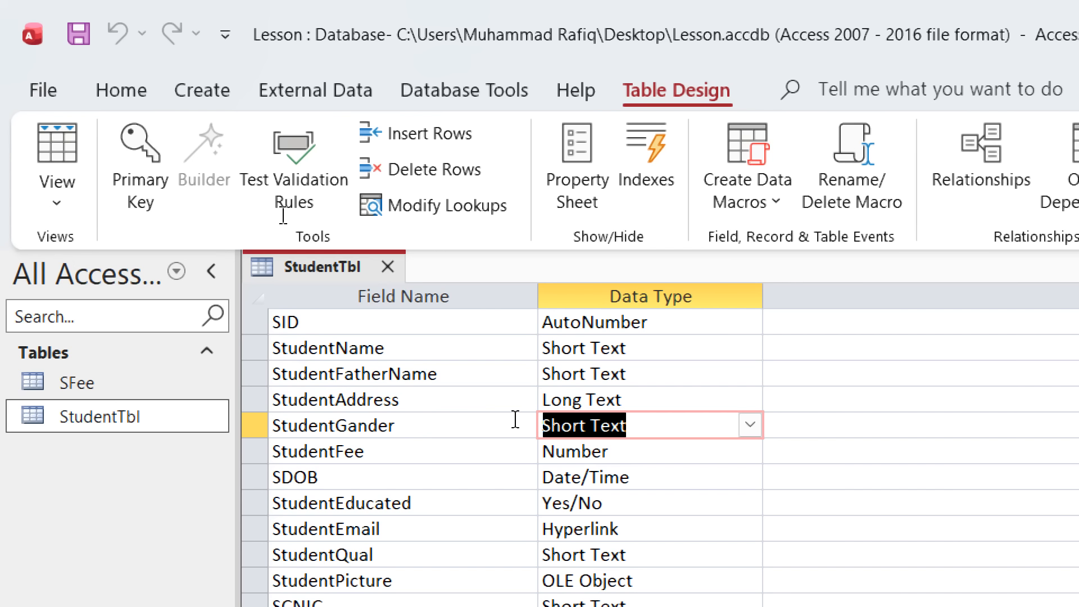
left_click(751, 426)
scroll(732, 443, "down", 1)
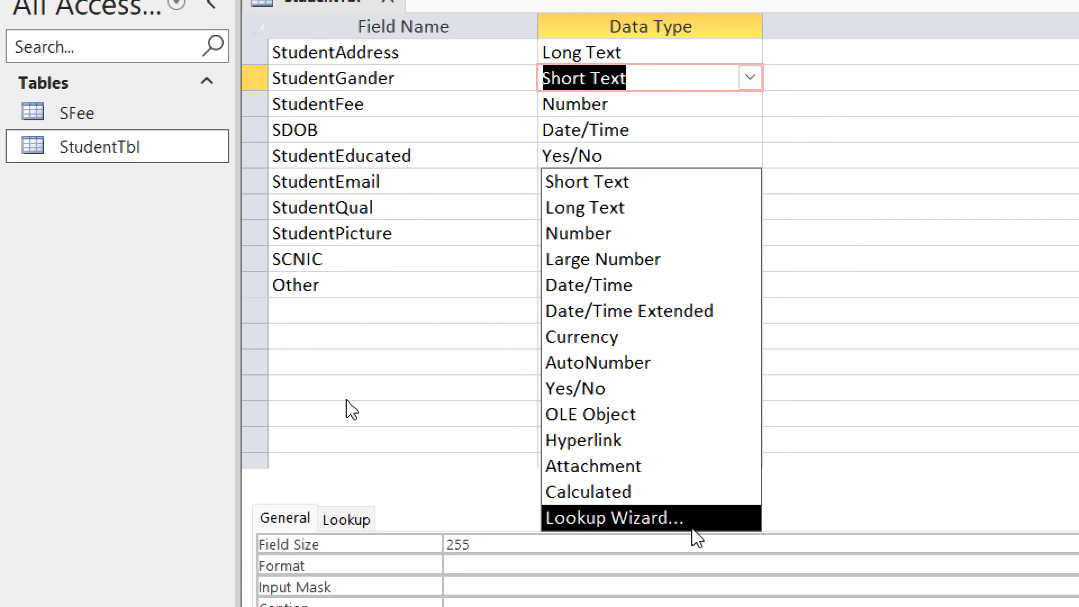
left_click(692, 518)
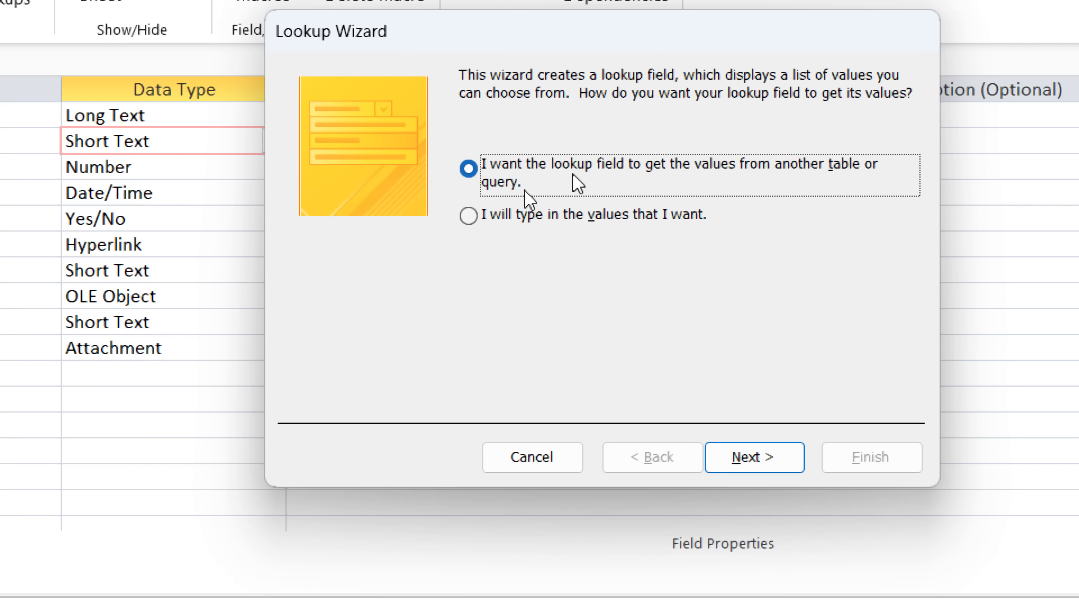
left_click(470, 216)
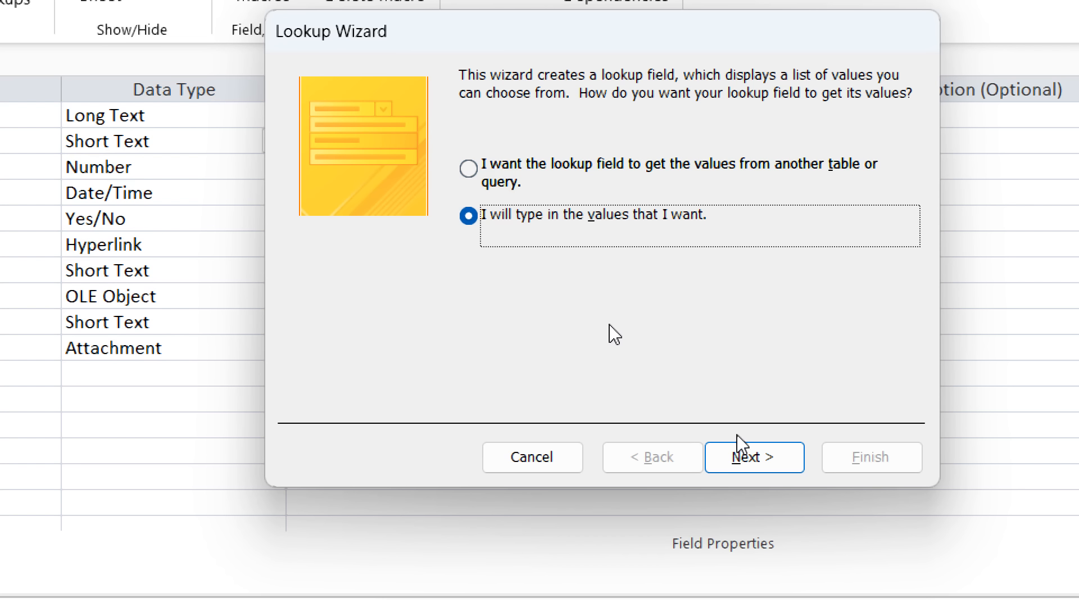
left_click(749, 464)
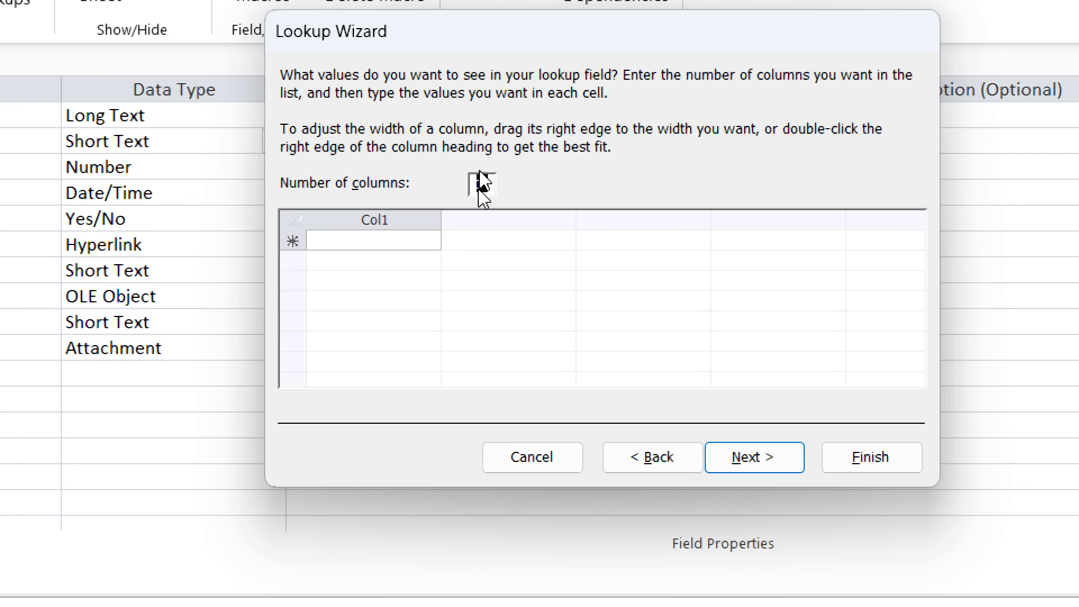
Set the lookup list to 2 columns and enter GandderID and GanderName in its first row.
type("2")
left_click(529, 243)
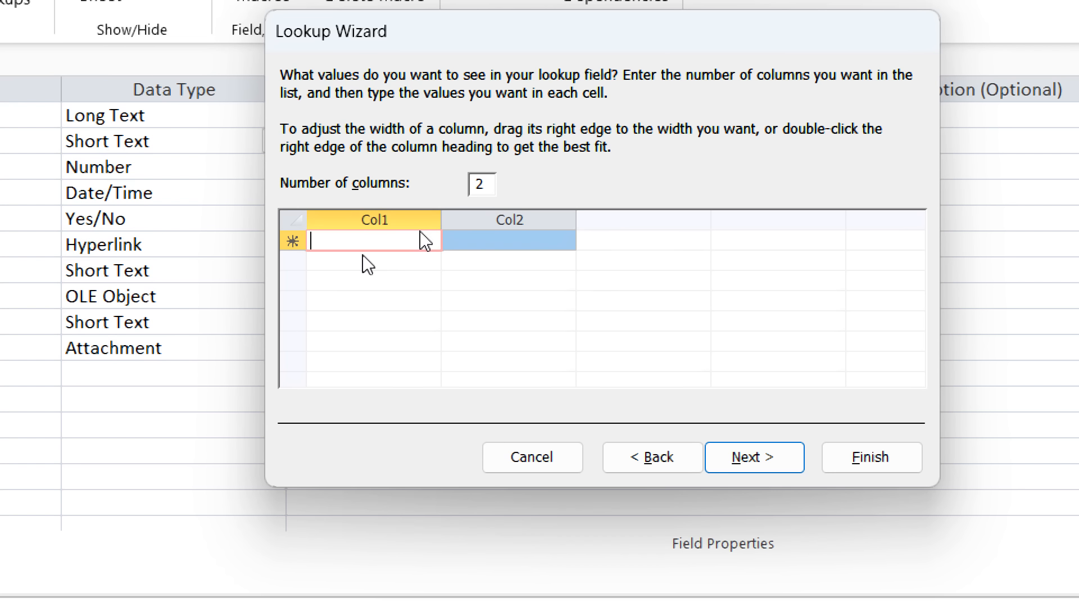
type("Gan")
type("dder ")
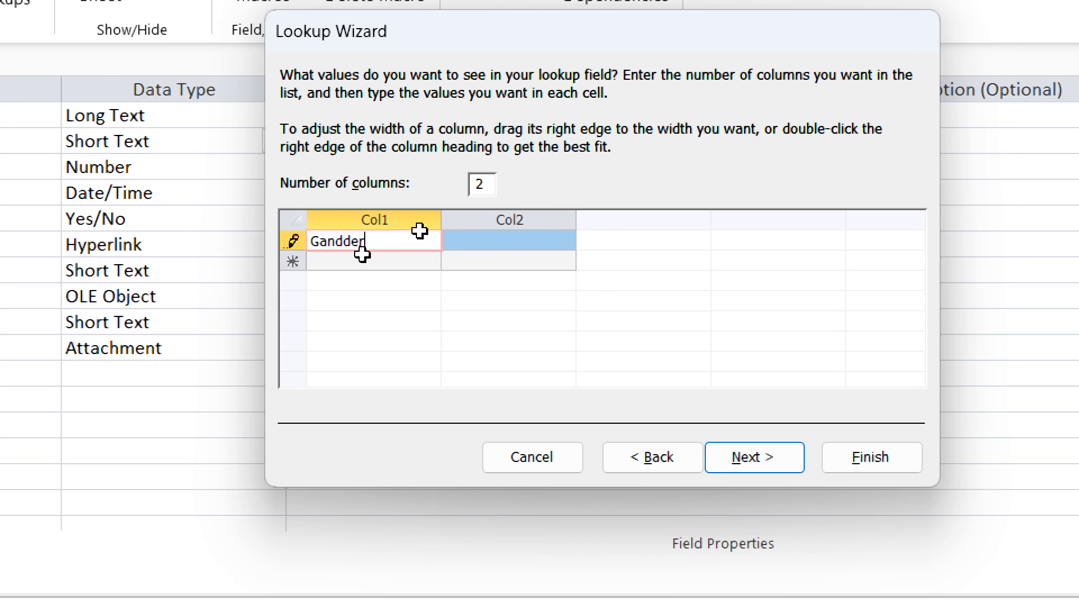
type("ID")
key("Tab")
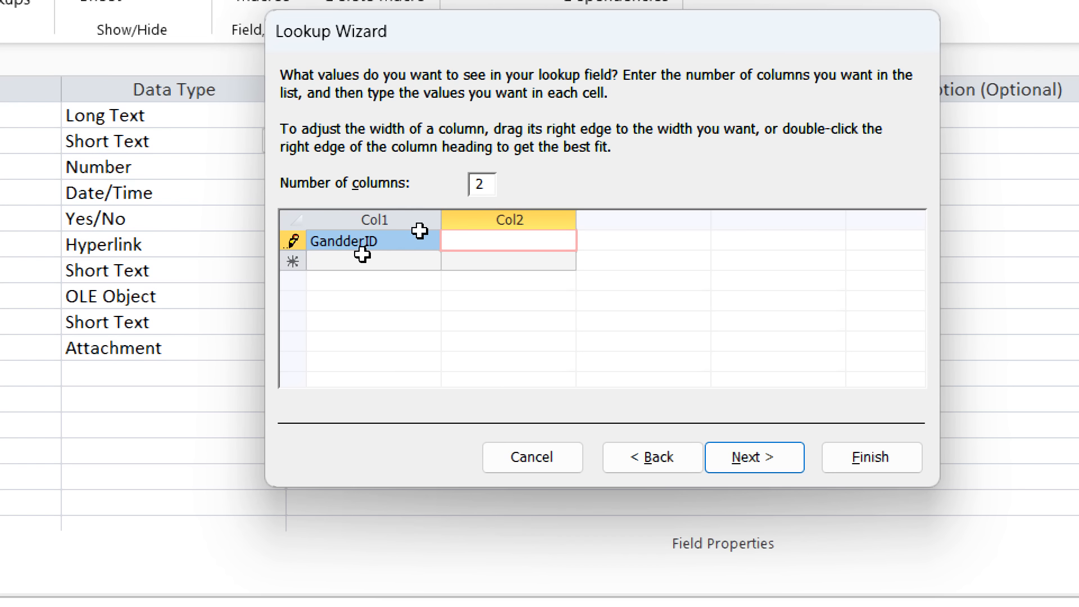
type("Gander Name")
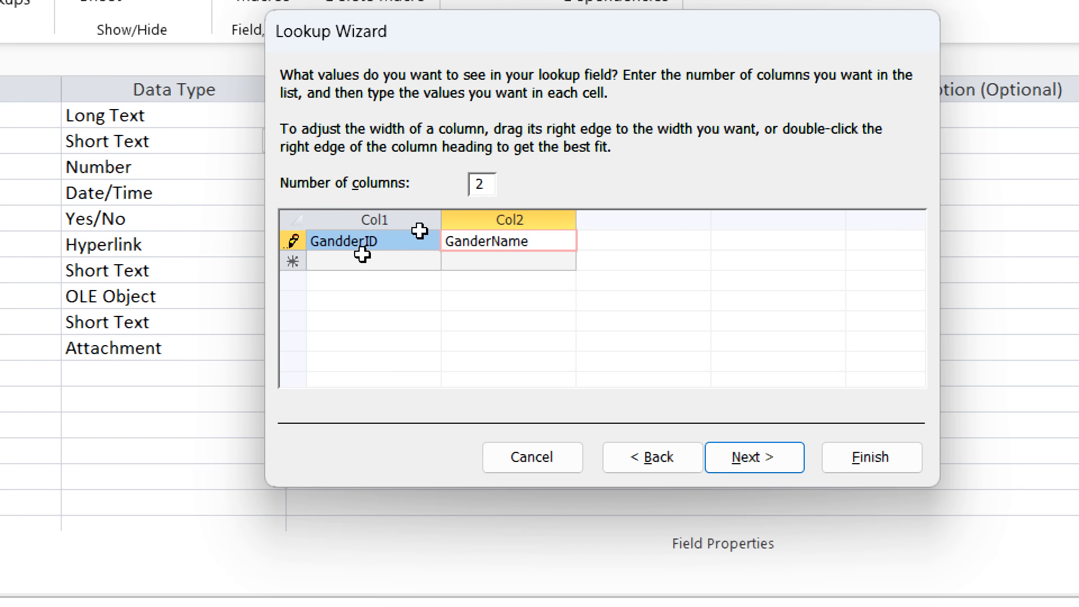
key("Tab")
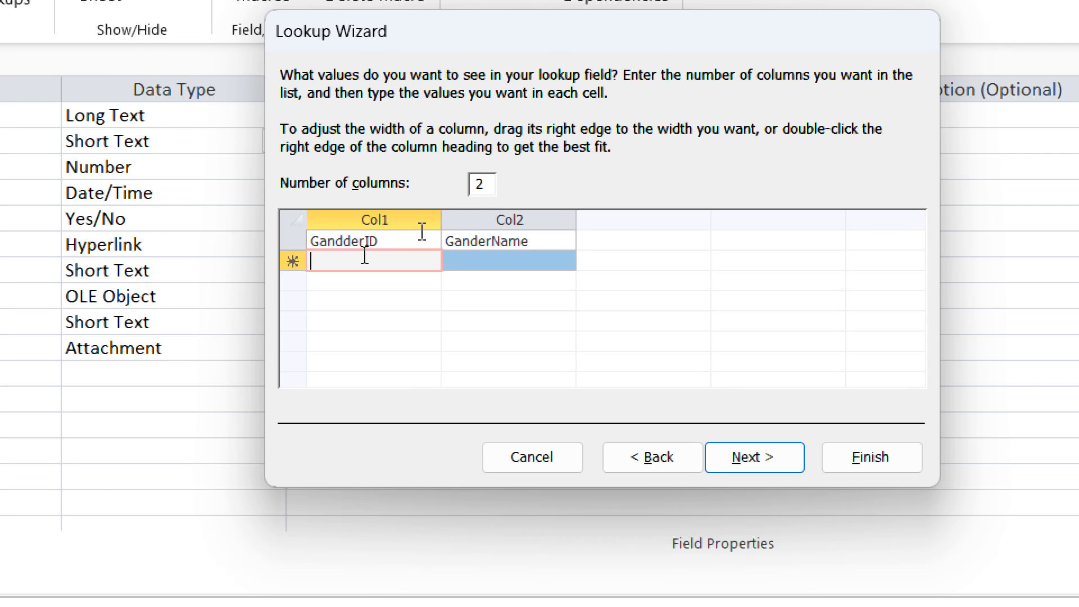
Add the lookup rows M with Male and F with Female.
type("M")
key("Tab")
type("M")
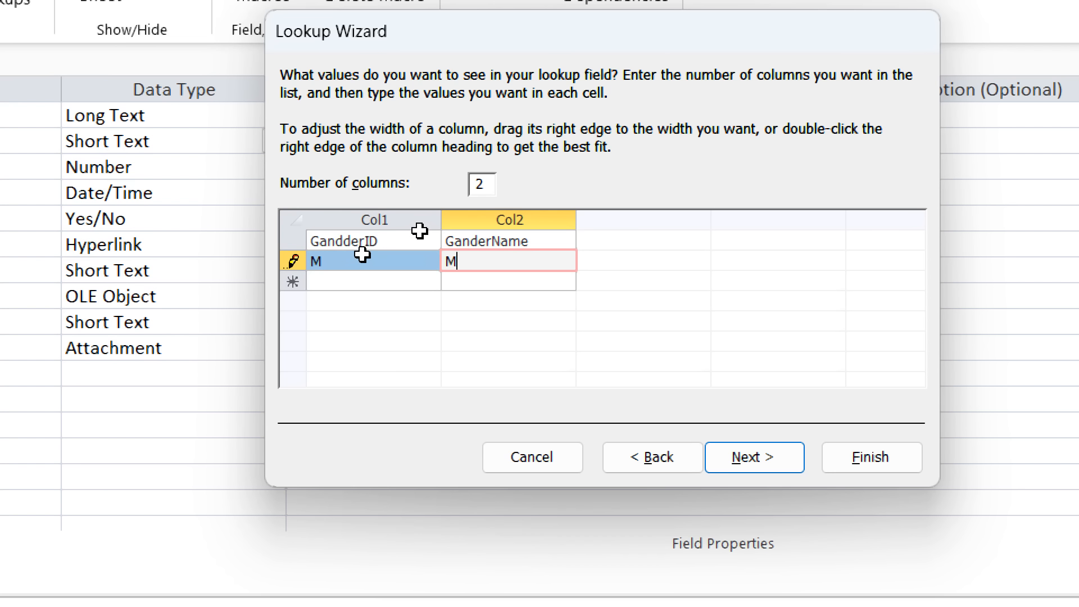
type("ale")
key("Tab")
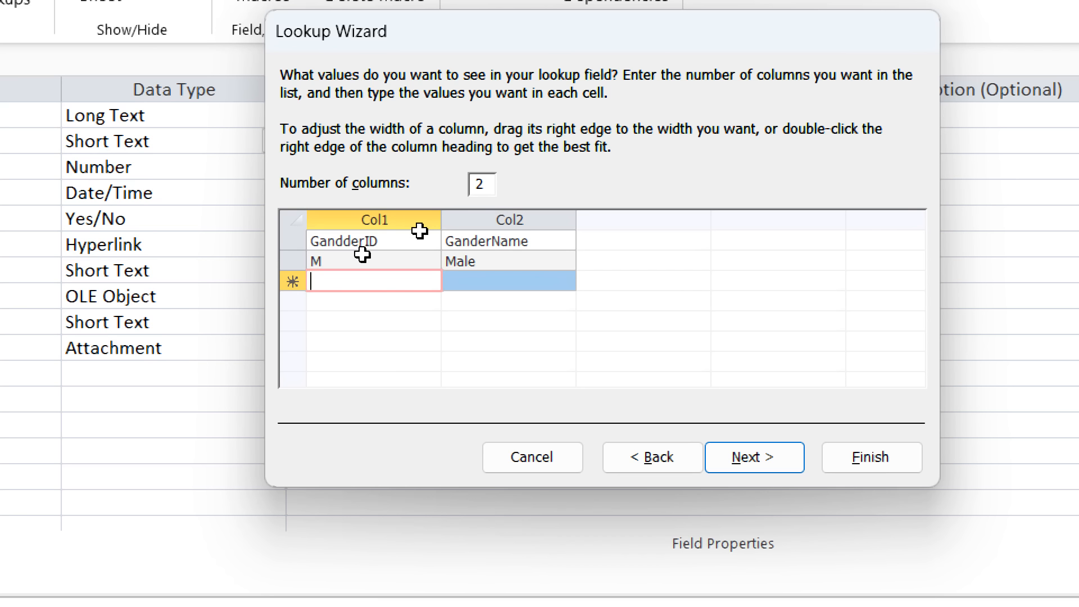
type("F")
key("Tab")
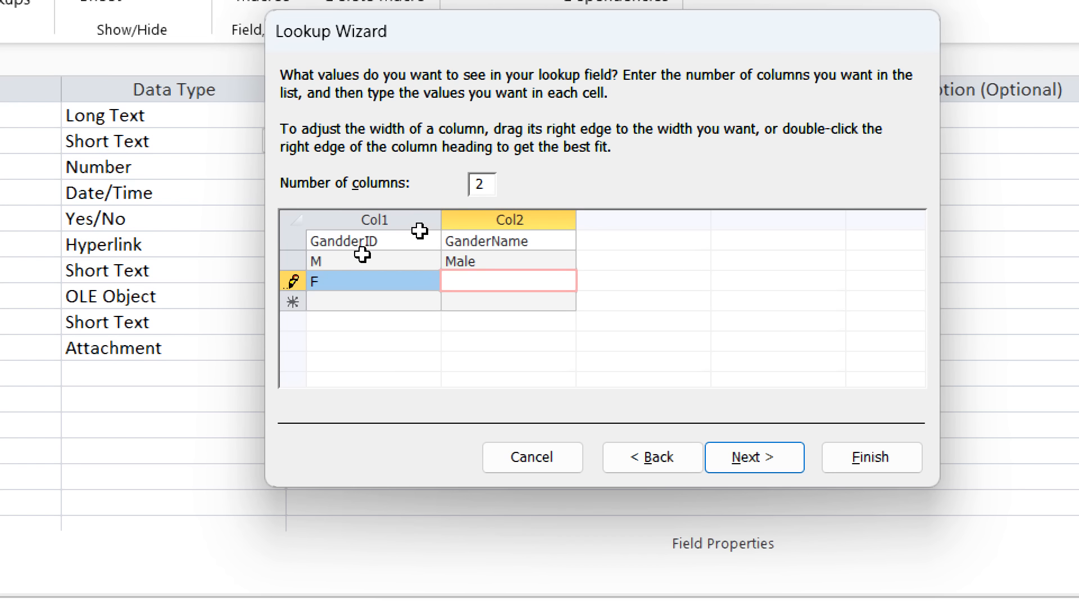
type("Female")
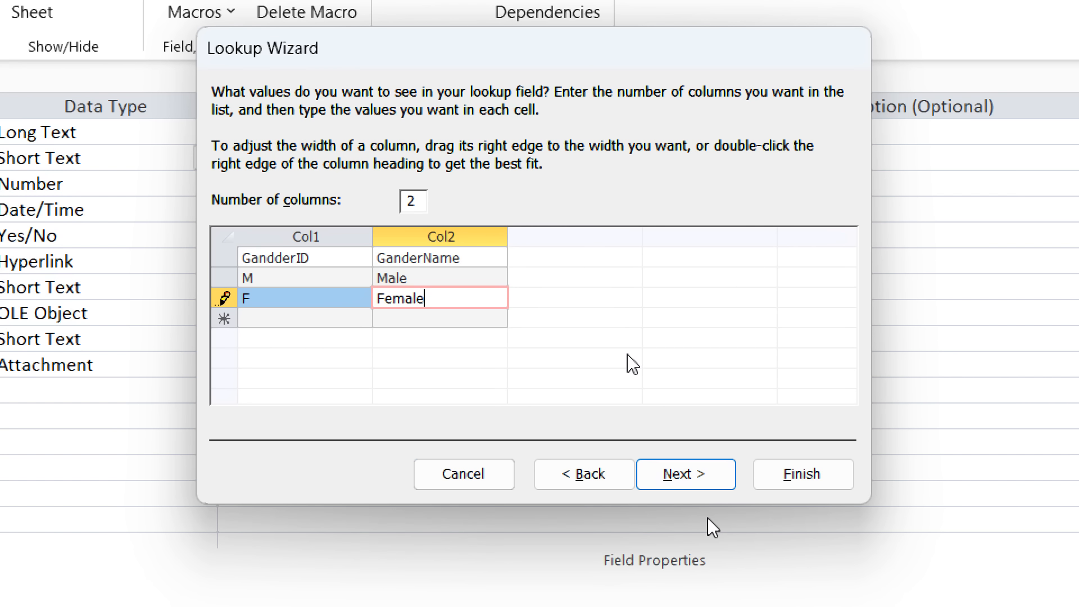
Complete the Lookup Wizard with Col1 as the stored value and StudentGander as the field label.
left_click(703, 483)
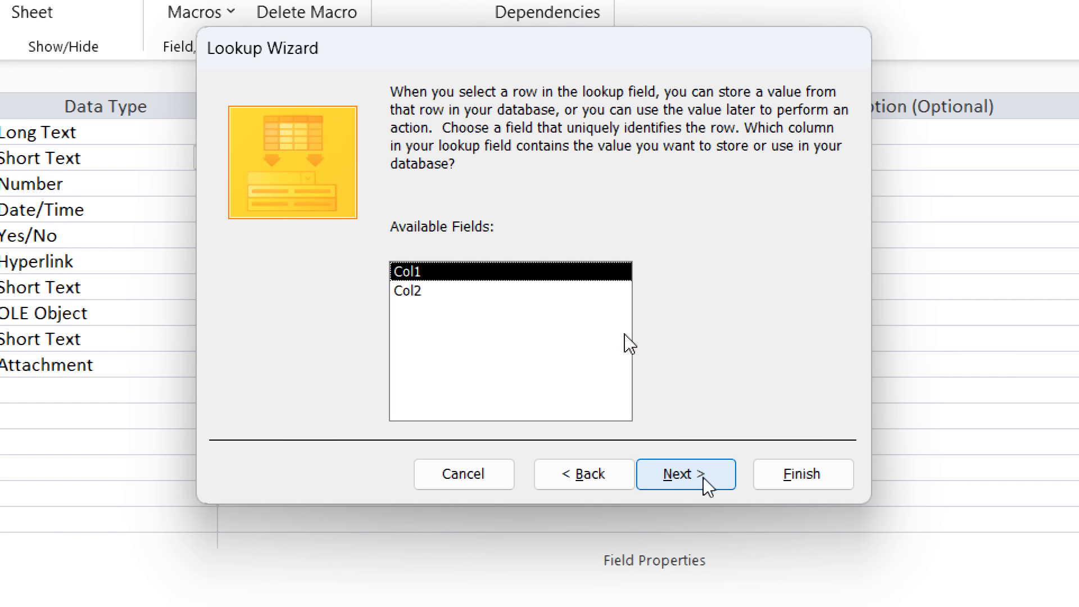
left_click(703, 478)
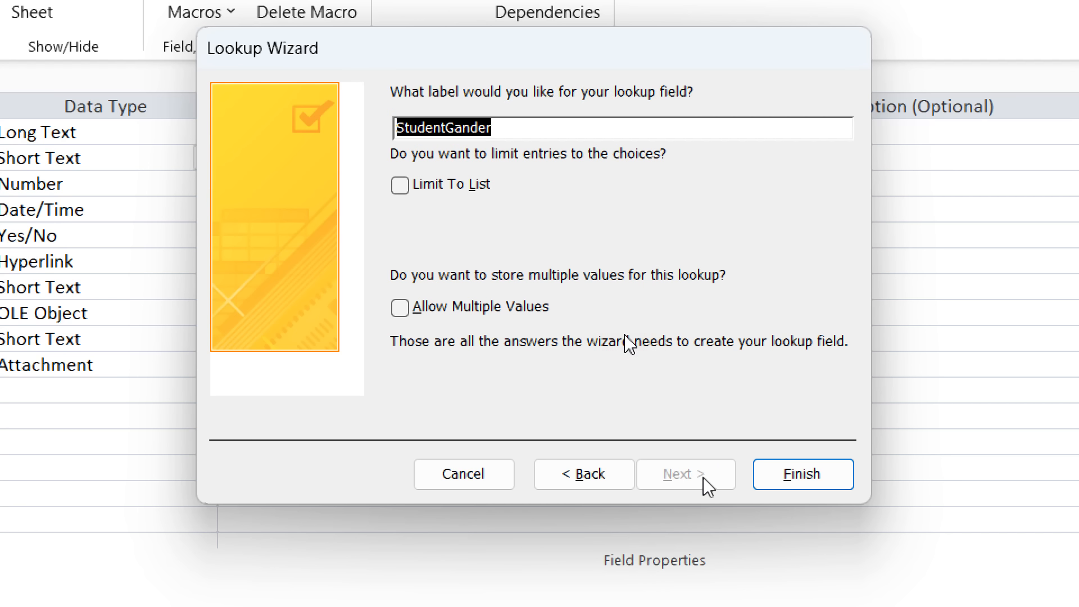
left_click(795, 474)
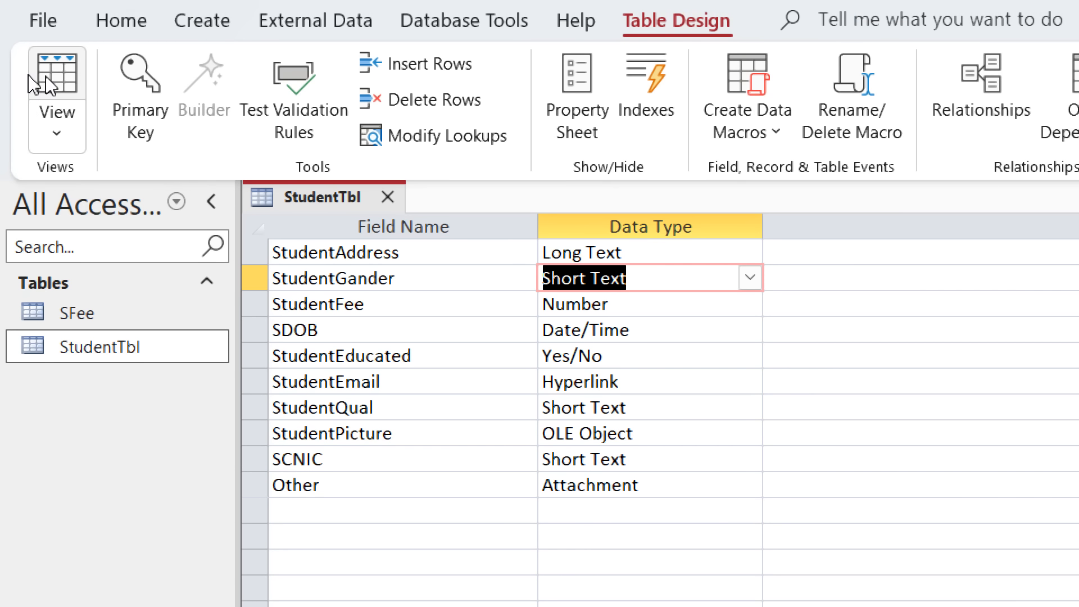
Save StudentTbl and, in Datasheet View, choose M from the StudentGander lookup list of the first record.
left_click(56, 79)
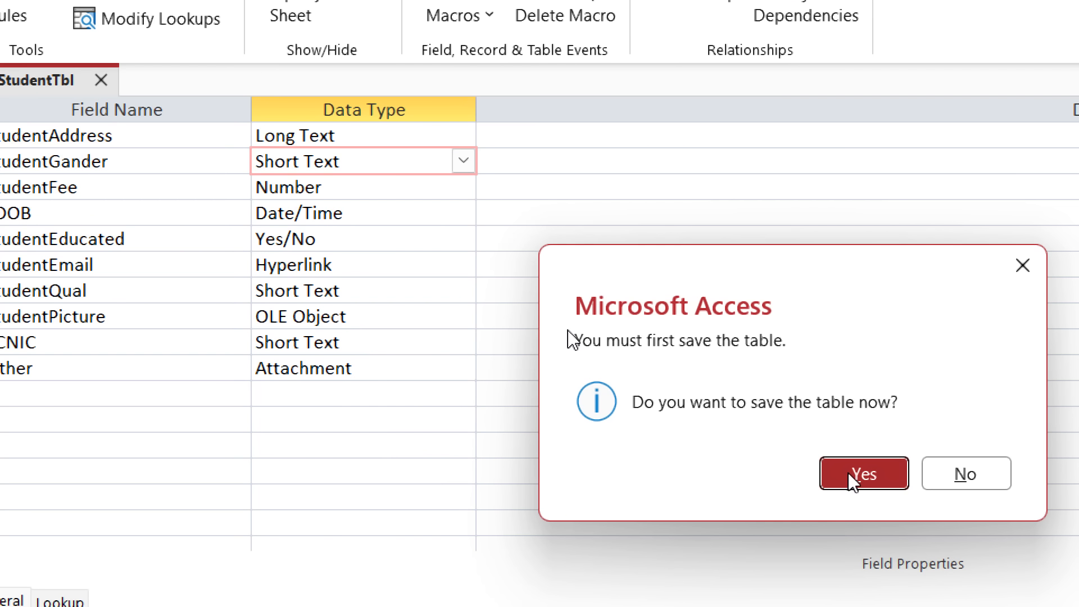
left_click(852, 476)
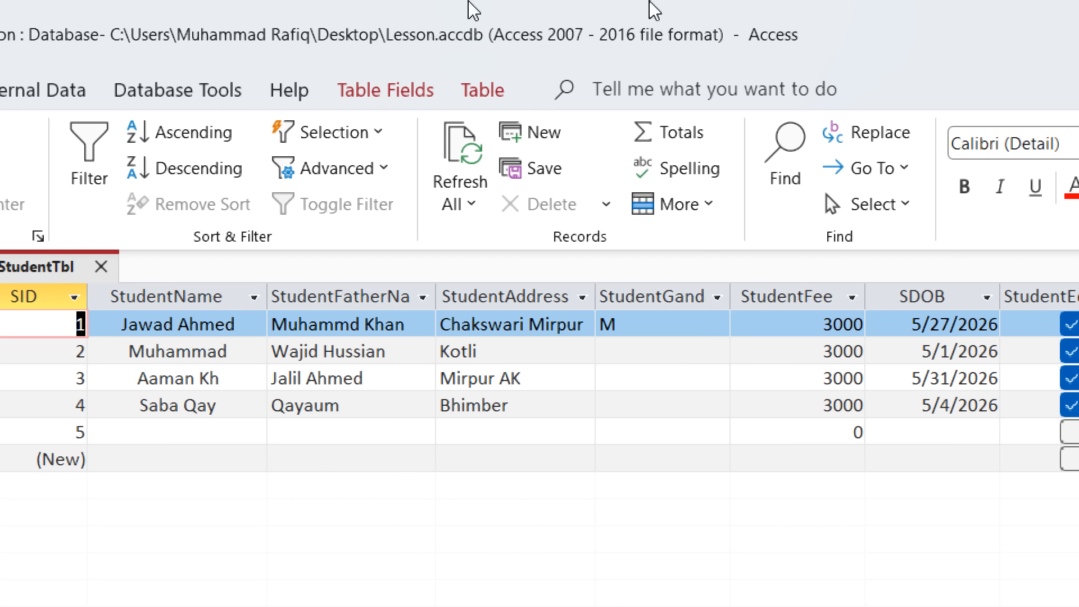
left_click(717, 327)
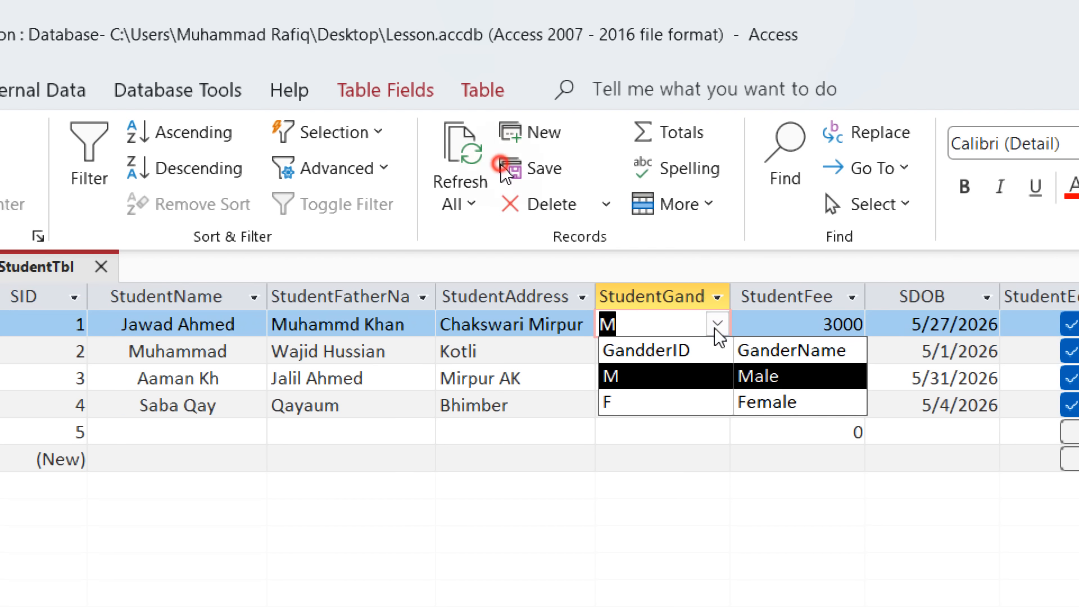
left_click(717, 326)
left_click(718, 326)
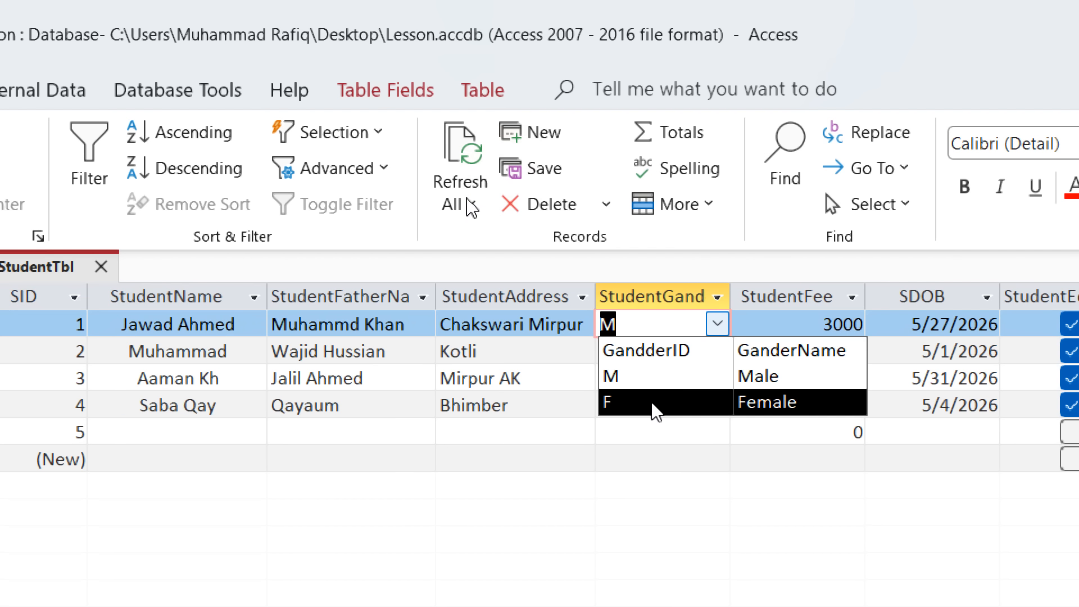
left_click(647, 382)
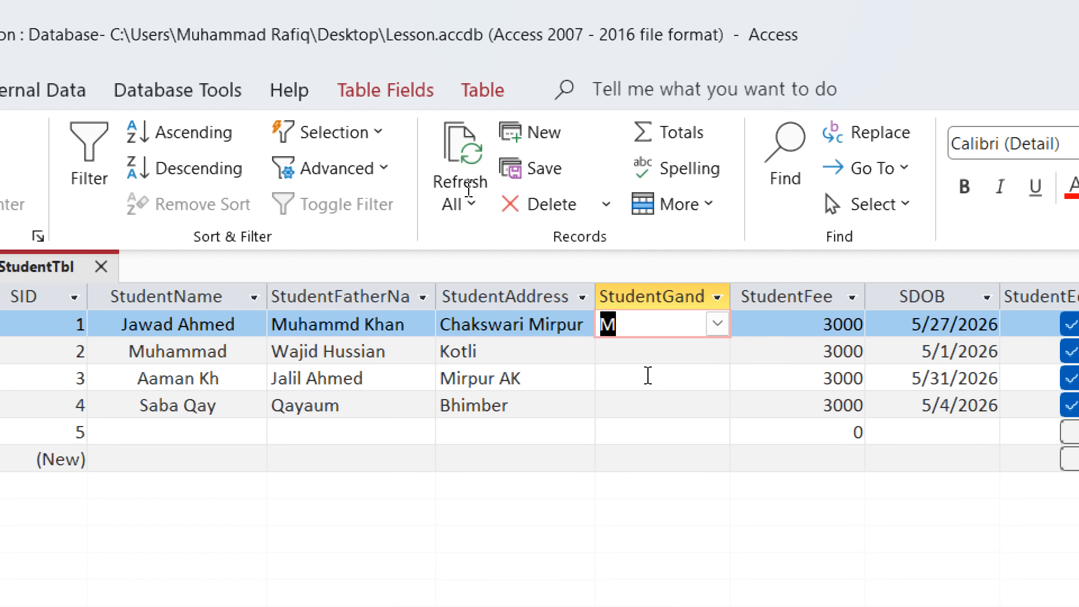
Test the StudentGander lookup list in the first record by alternating between F and M, ending on M.
left_click(733, 318)
left_click(717, 325)
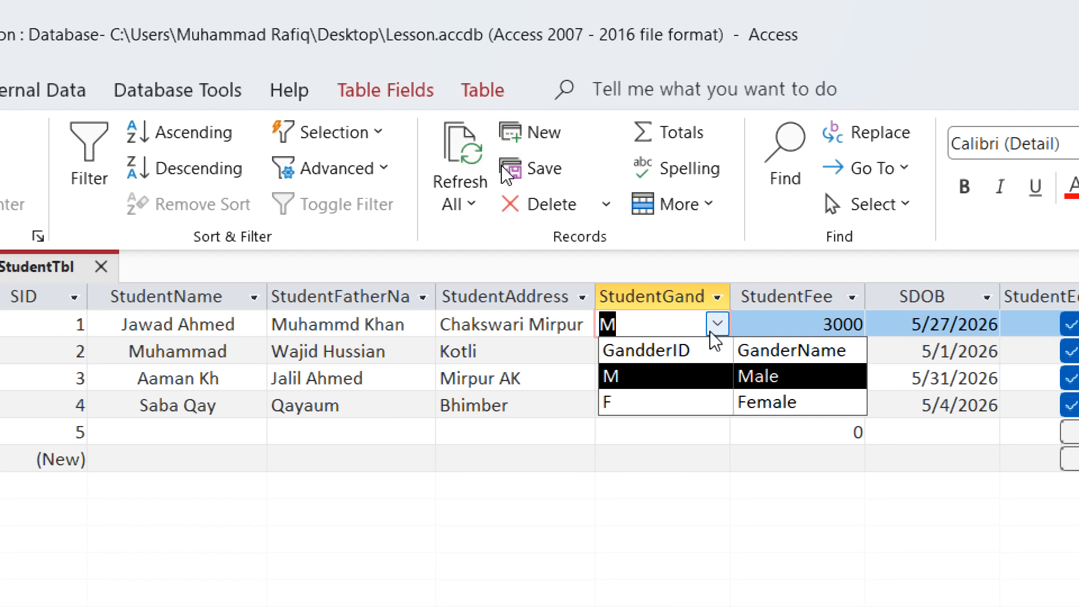
left_click(647, 410)
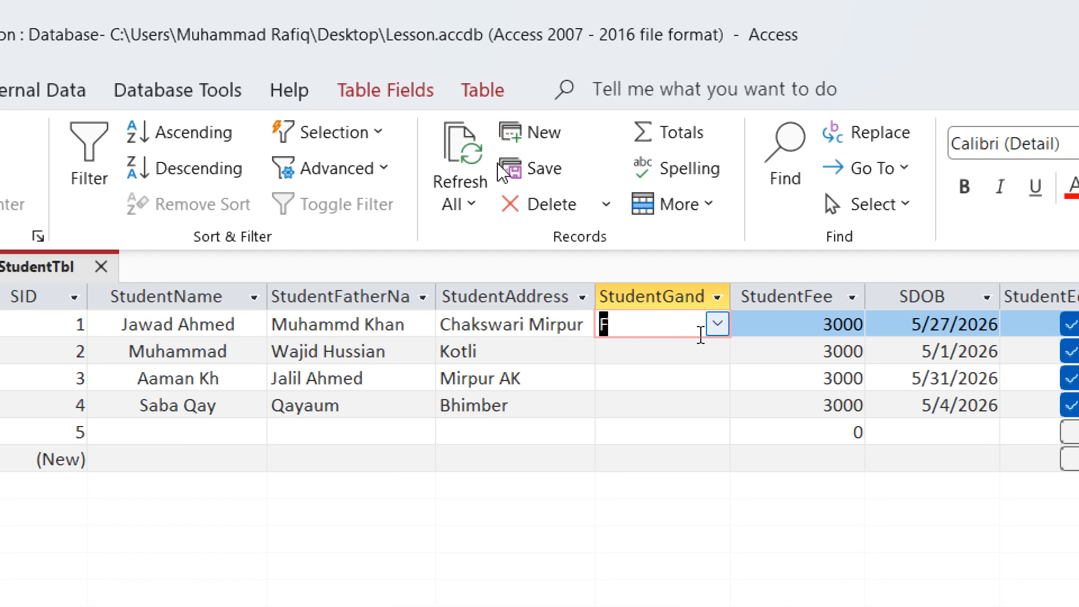
left_click(717, 325)
left_click(646, 381)
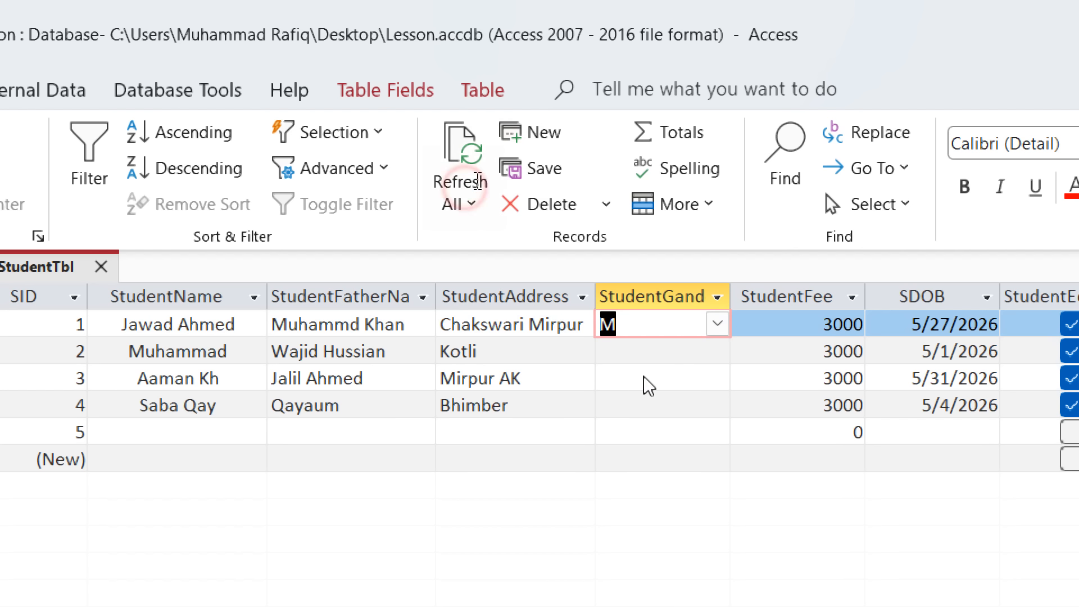
left_click(717, 325)
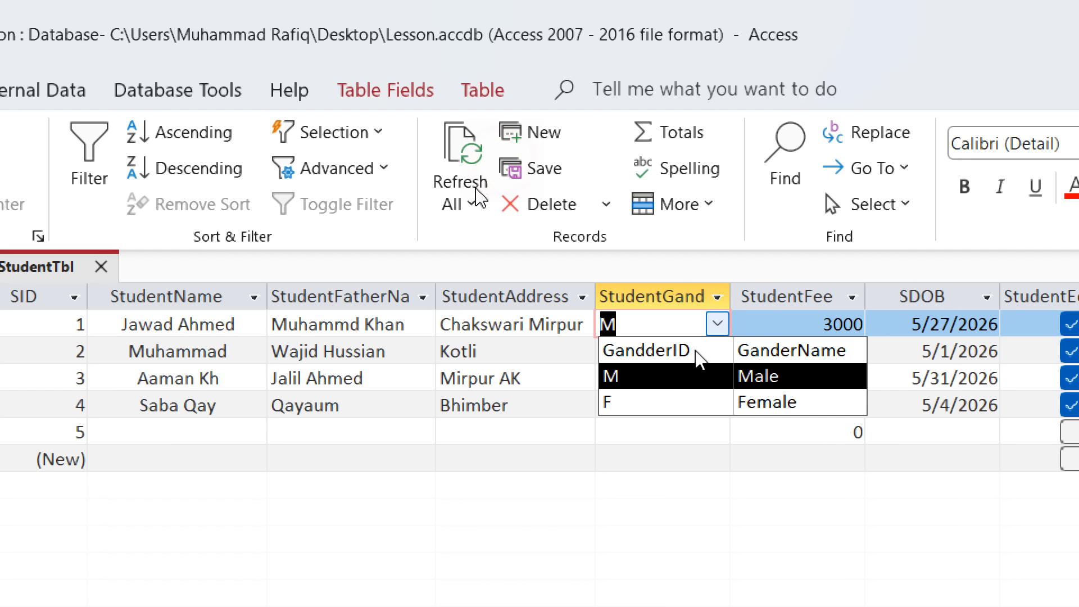
left_click(642, 405)
left_click(719, 326)
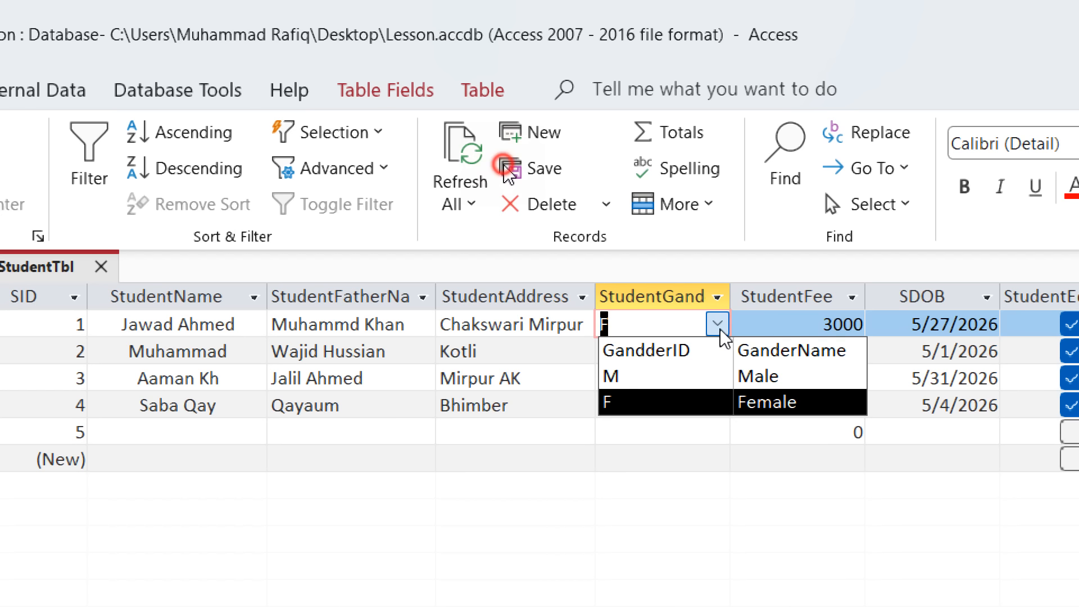
left_click(645, 385)
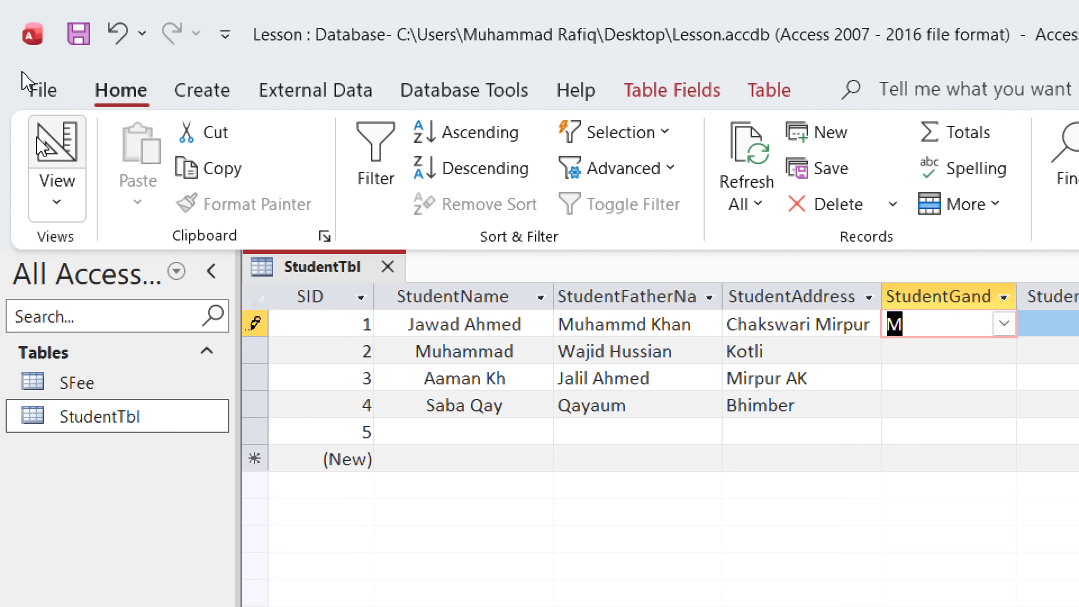
In Design View, start the Lookup Wizard for the StudentQual field and choose to type in the values.
left_click(53, 145)
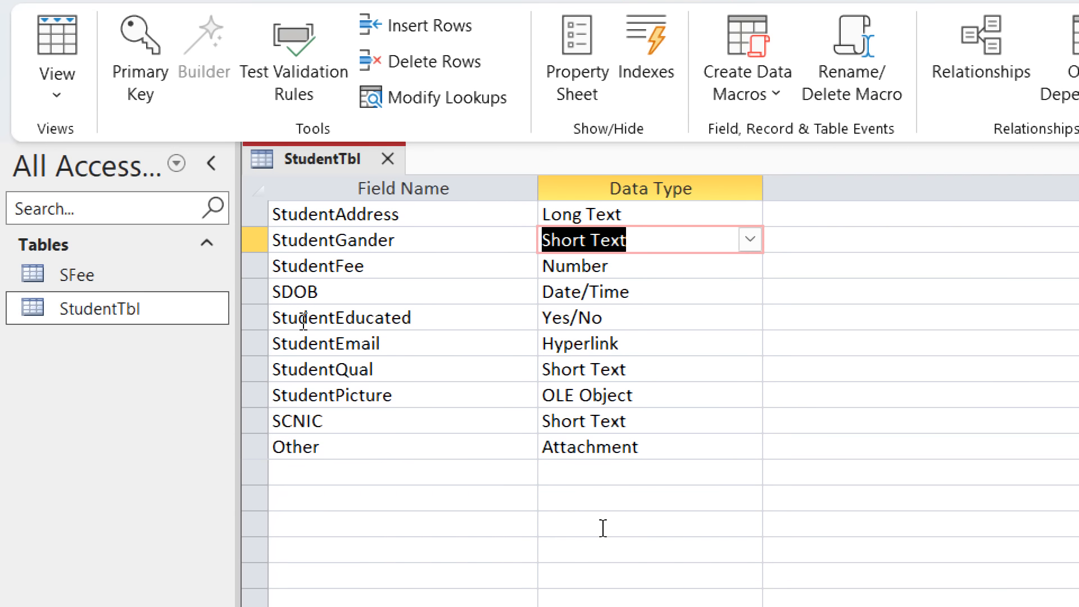
left_click(438, 336)
left_click(439, 350)
left_click(692, 360)
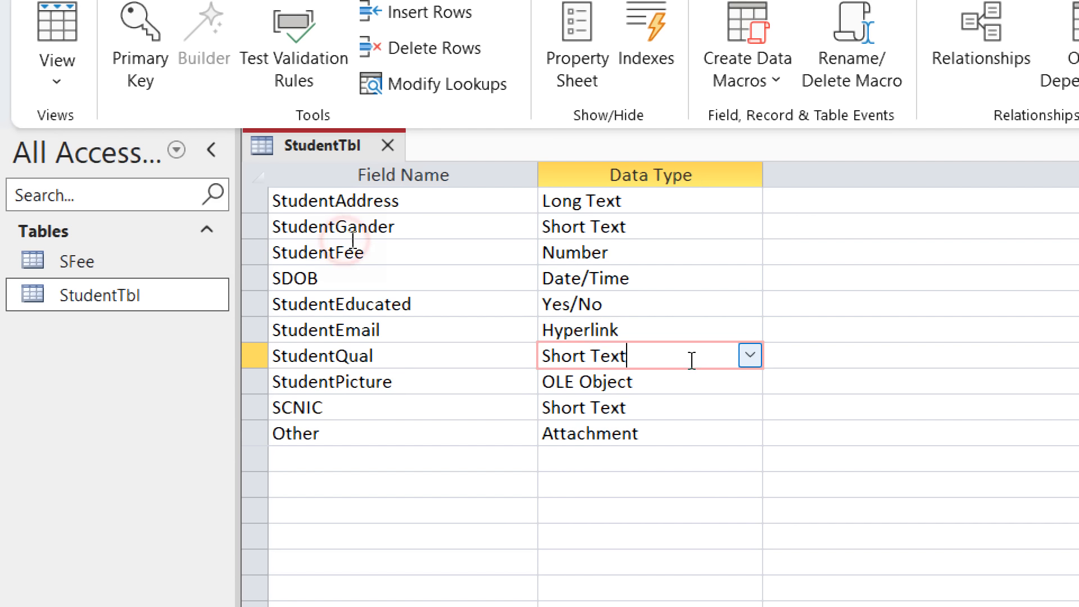
left_click(753, 356)
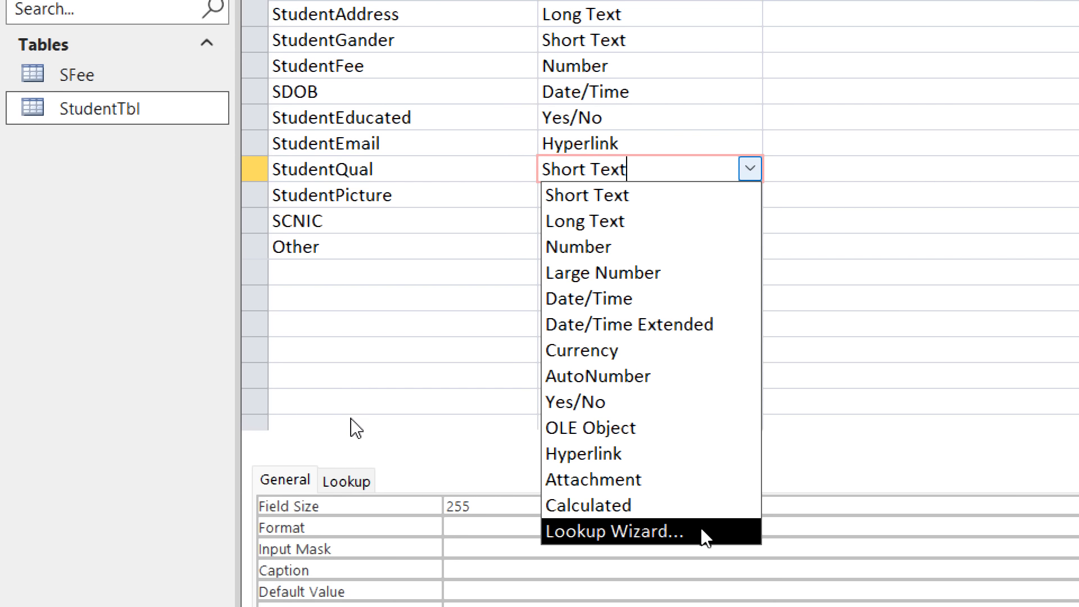
left_click(701, 527)
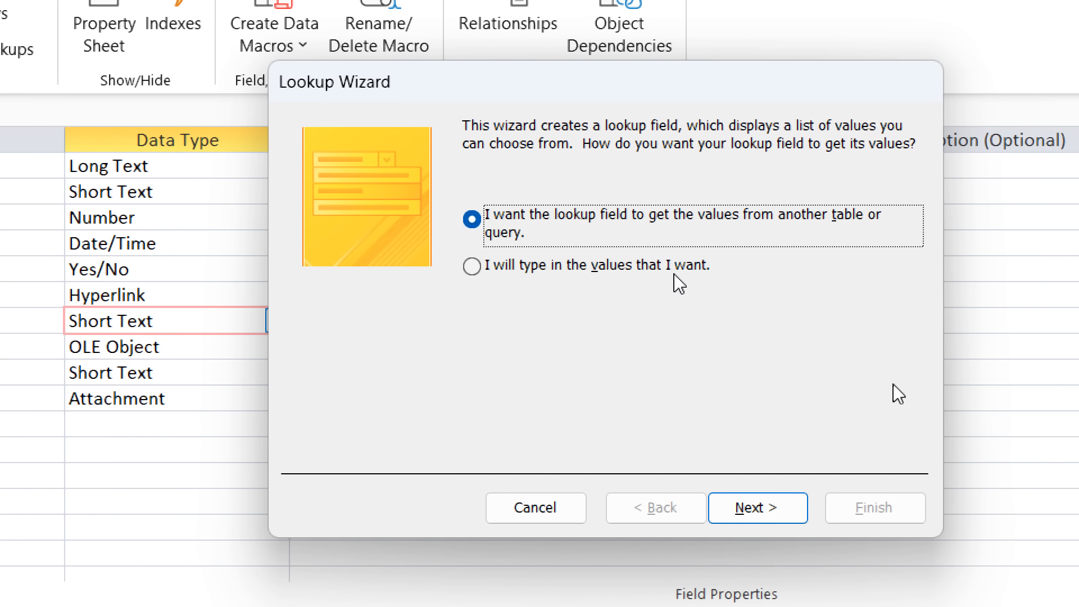
left_click(472, 266)
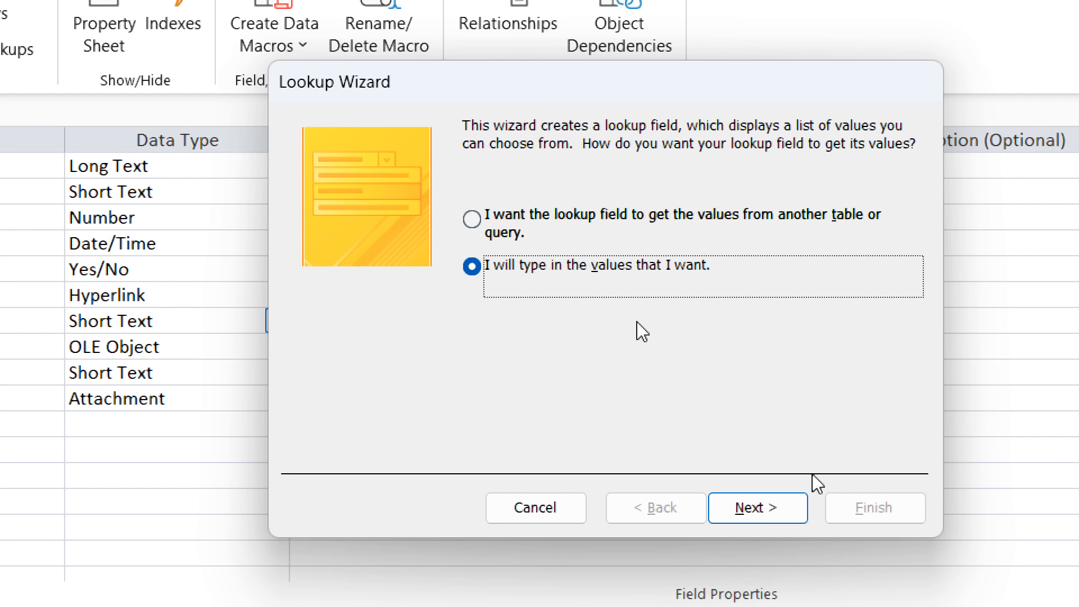
left_click(759, 508)
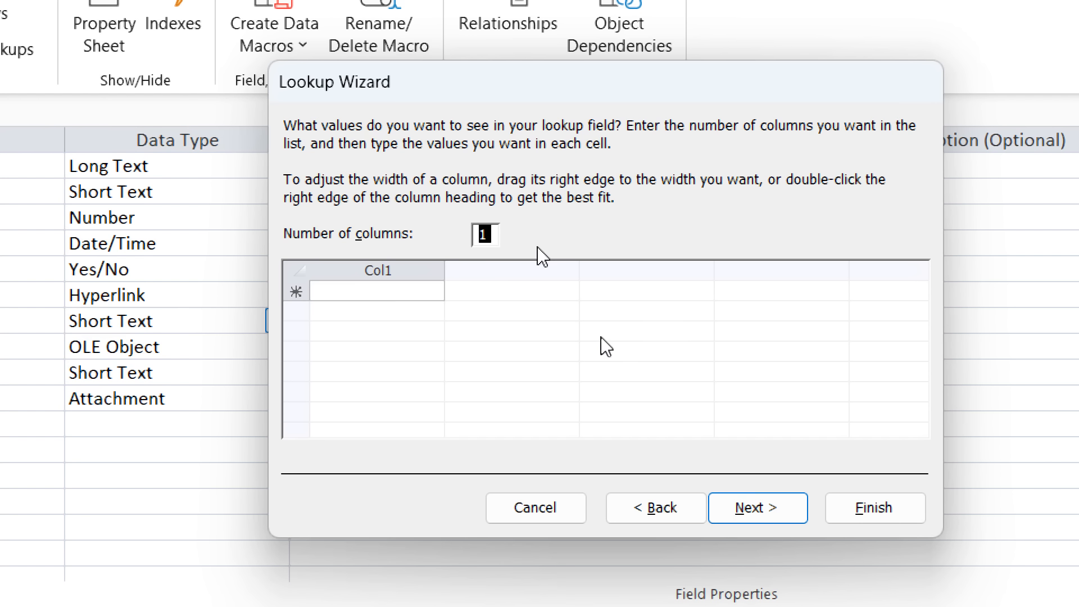
Set the StudentQual lookup list to 2 columns and enter QualID and QualName/Title in its first row.
type("2")
key("Tab")
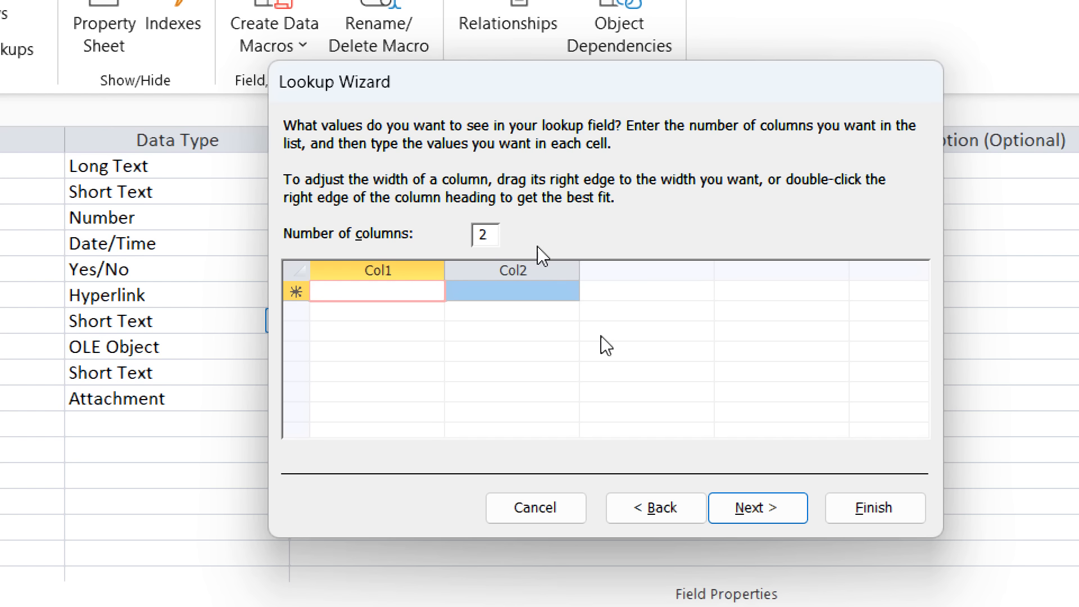
type("Q")
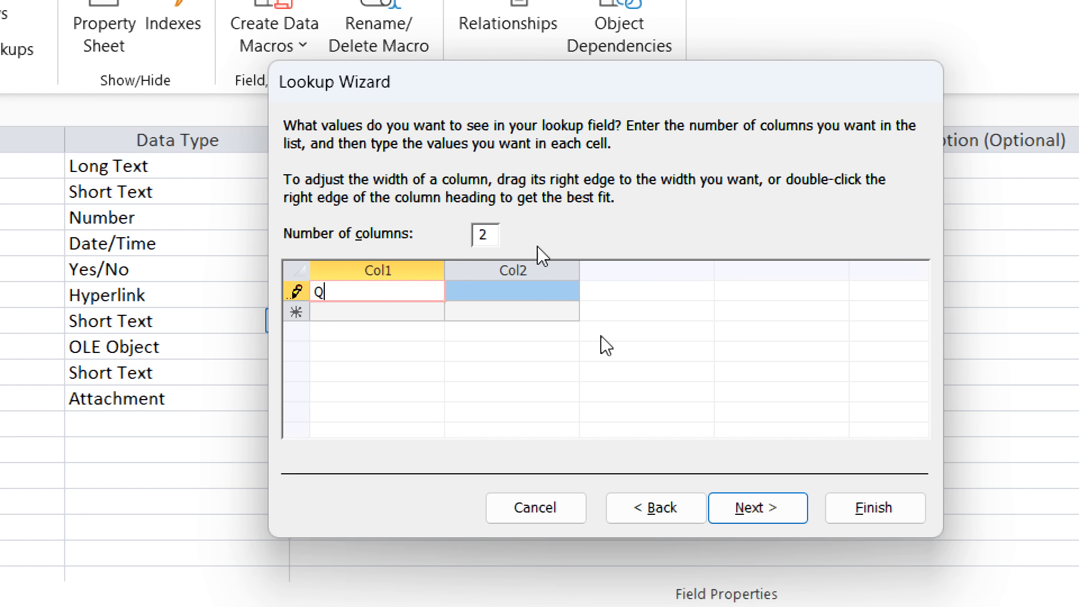
type("ualID")
key("Tab")
type("Qual")
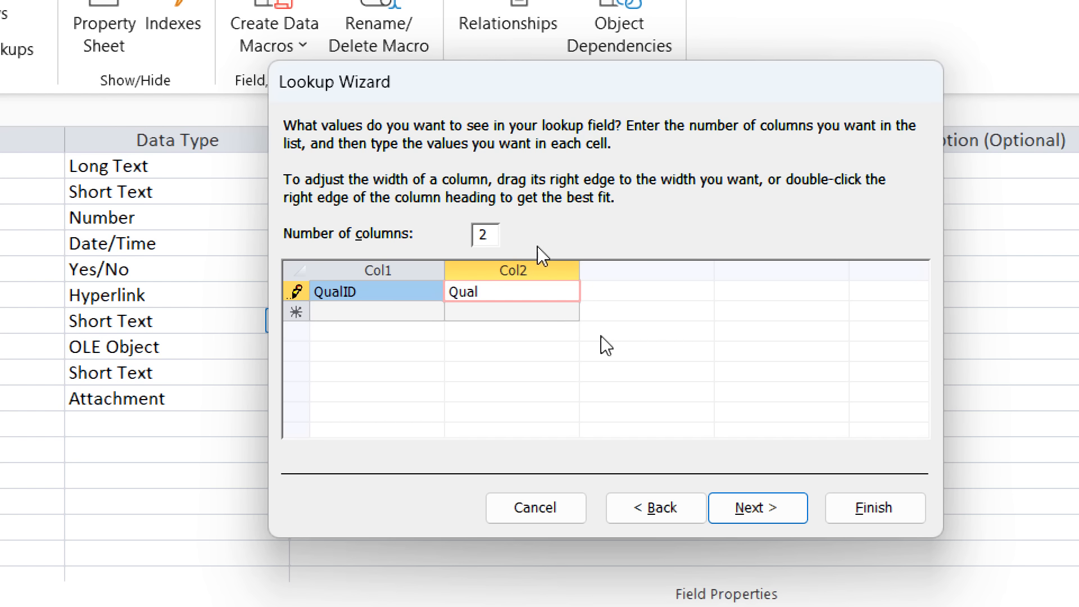
type("Name")
type("/Title")
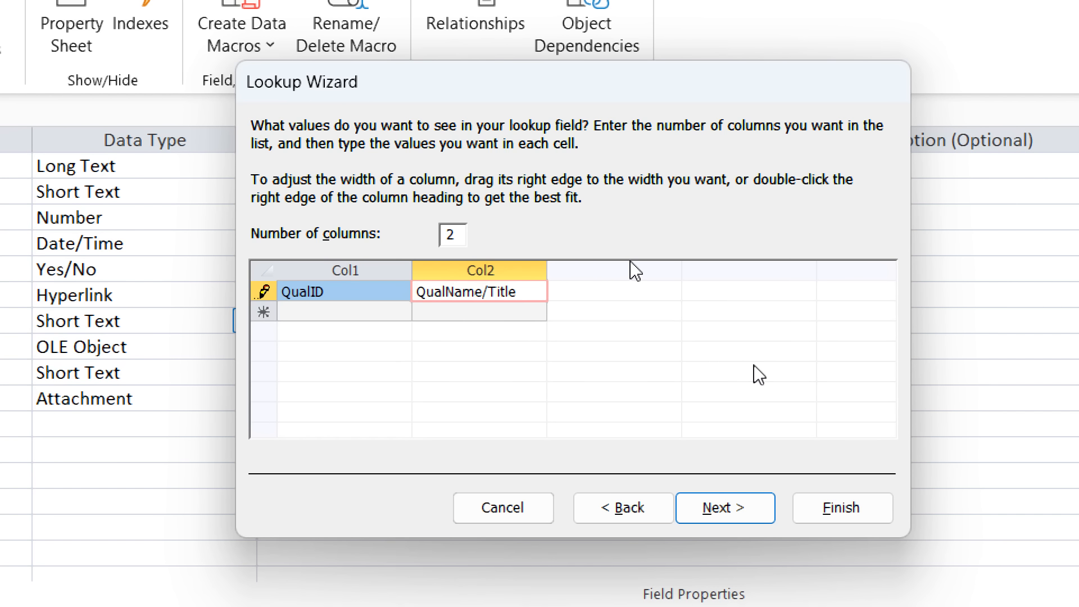
key("Tab")
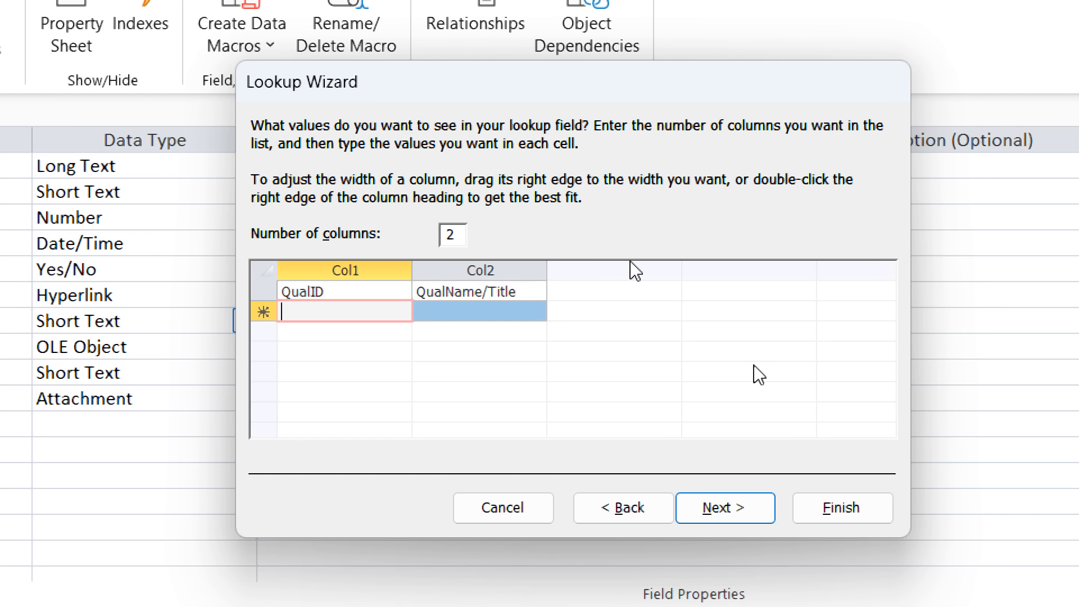
Add the lookup rows M with Matric, F with FA, and B with BA.
type("M")
key("Tab")
type("Matric")
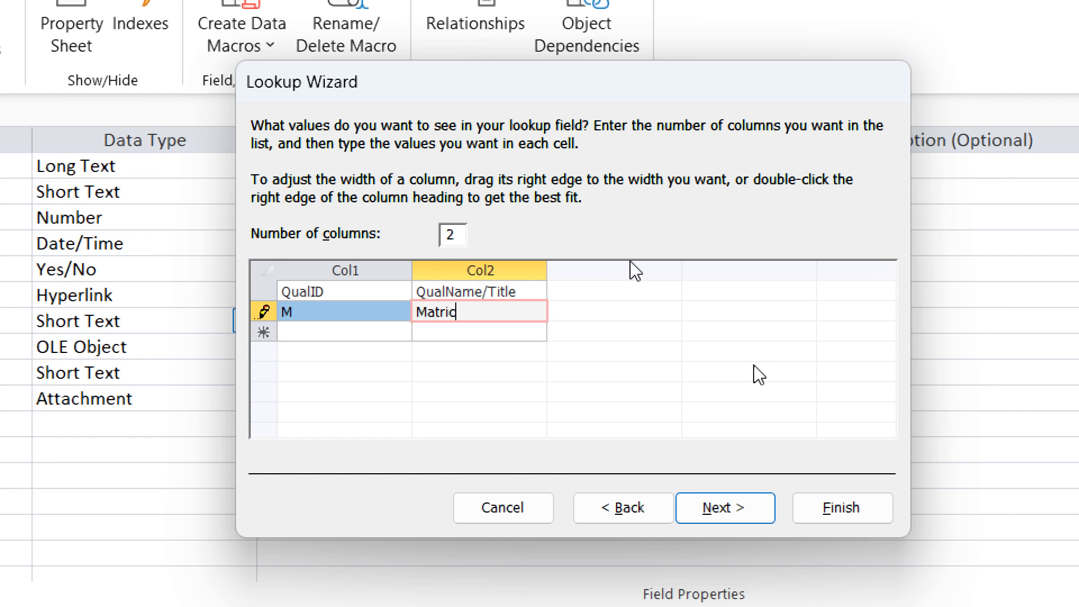
key("Tab")
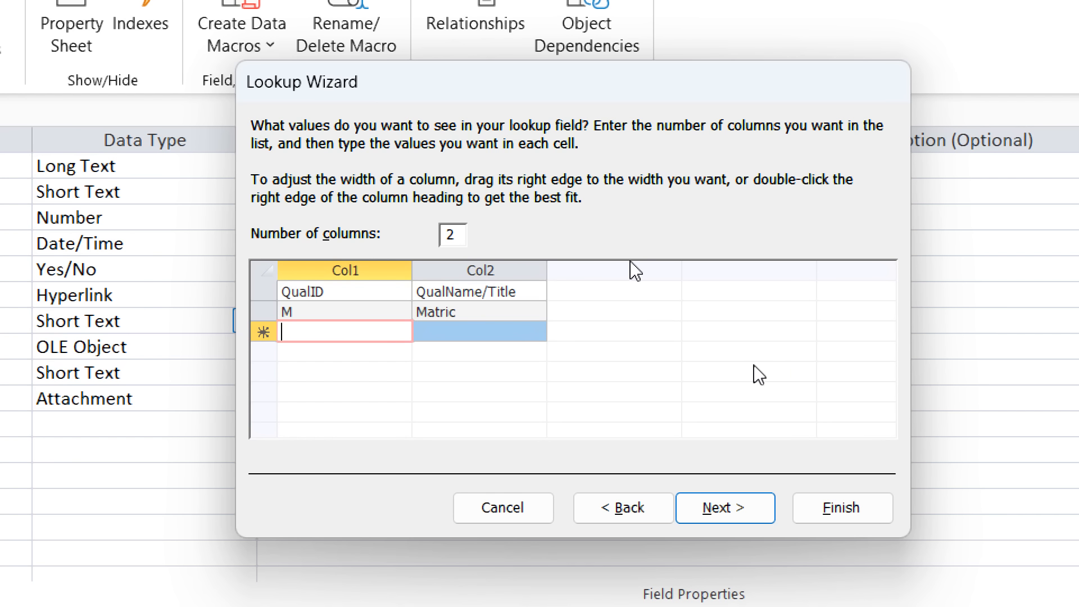
type("F")
key("Tab")
type("FA")
key("Tab")
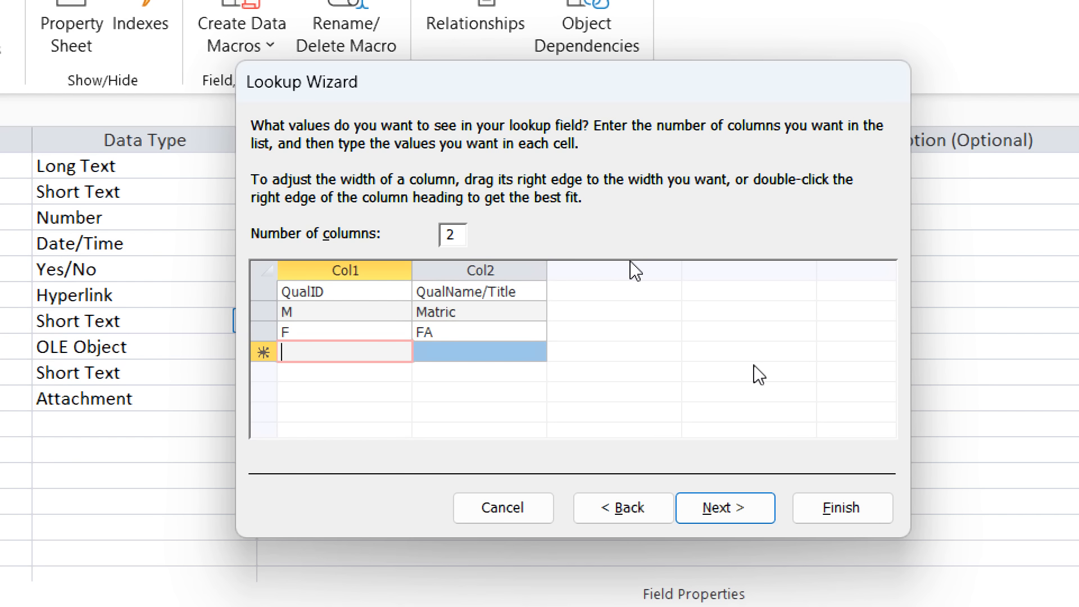
type("B")
key("Tab")
type("BA")
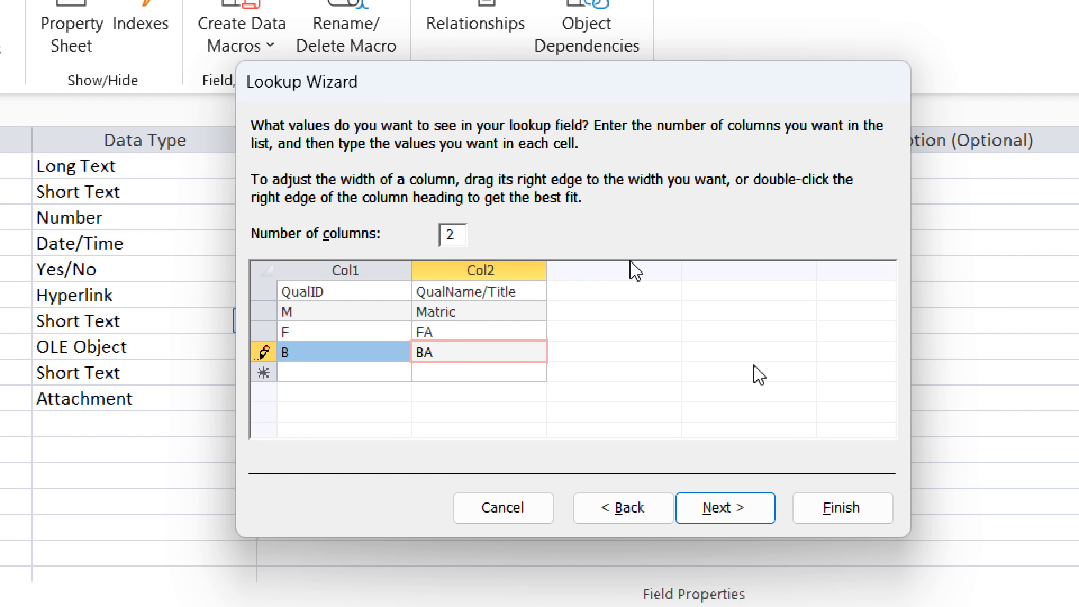
key("Tab")
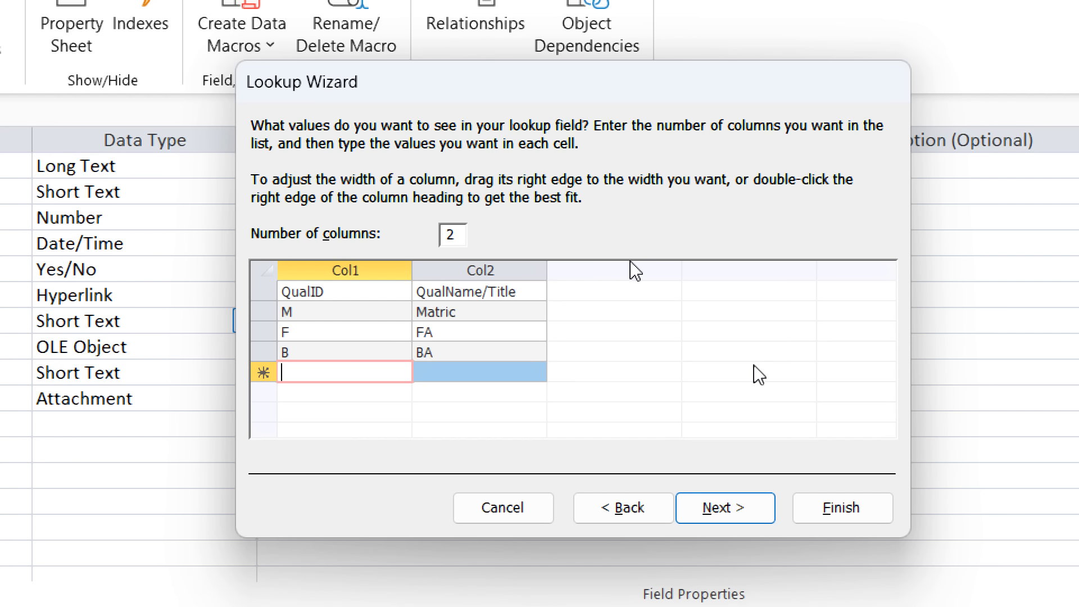
Add a lookup row with M as the ID and MA as the title.
type("MA")
key("Tab")
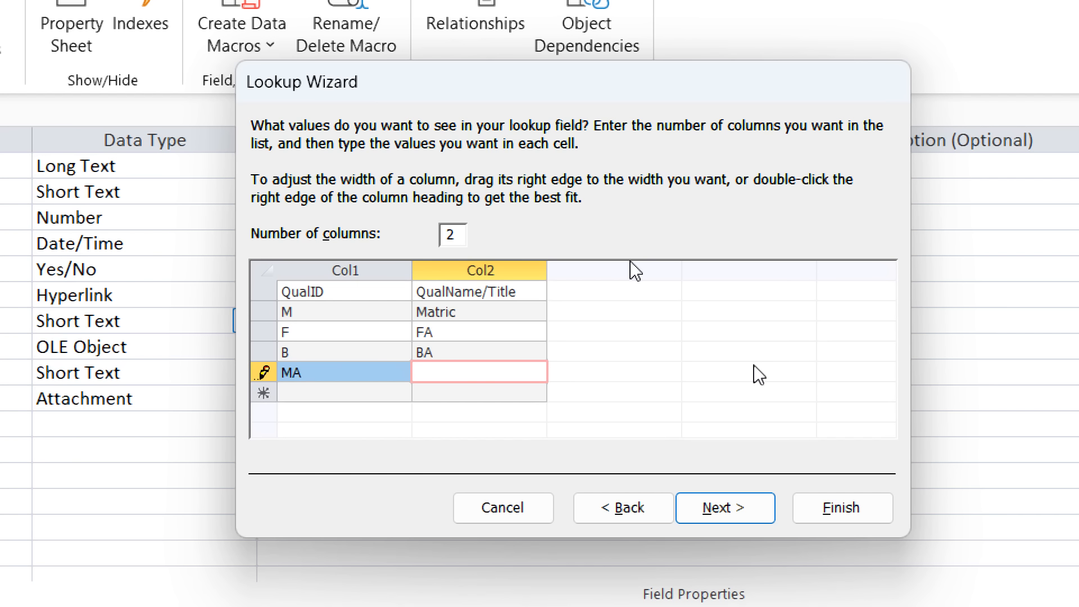
type("MA")
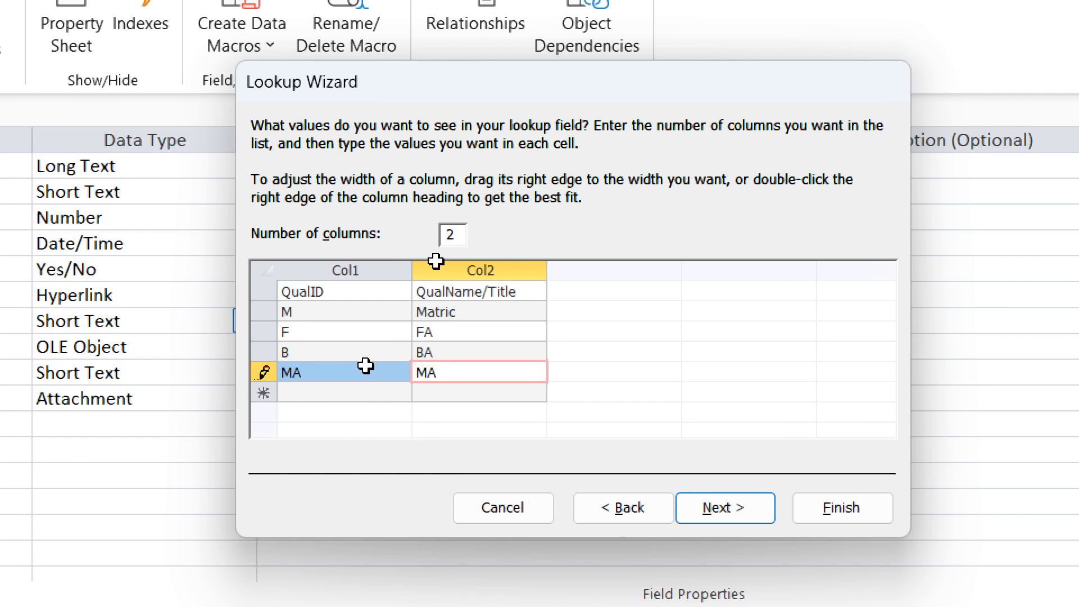
left_click(332, 372)
key("BackSpace")
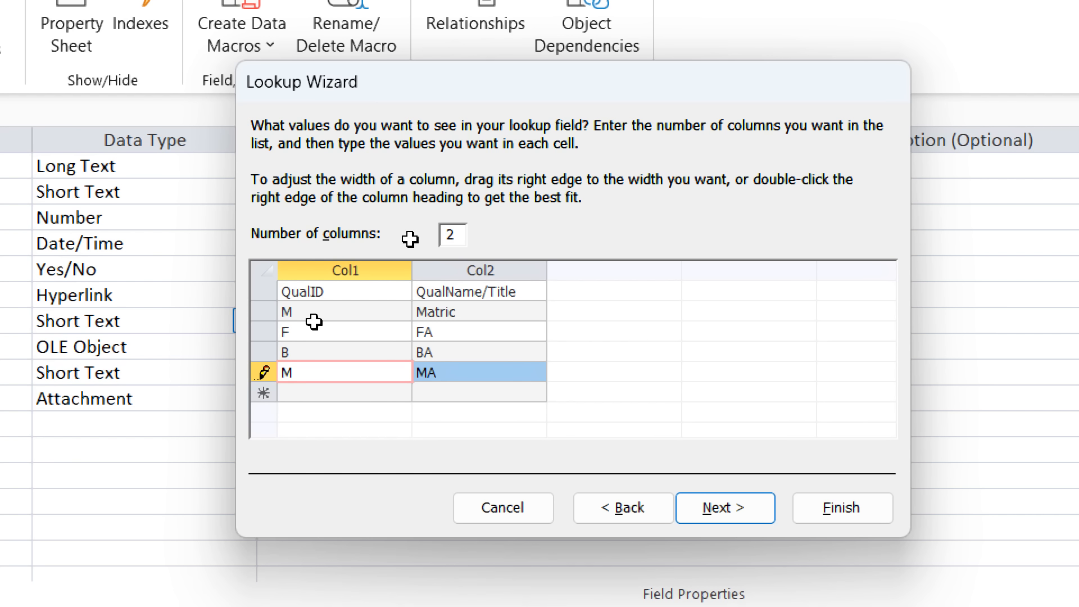
left_click(313, 393)
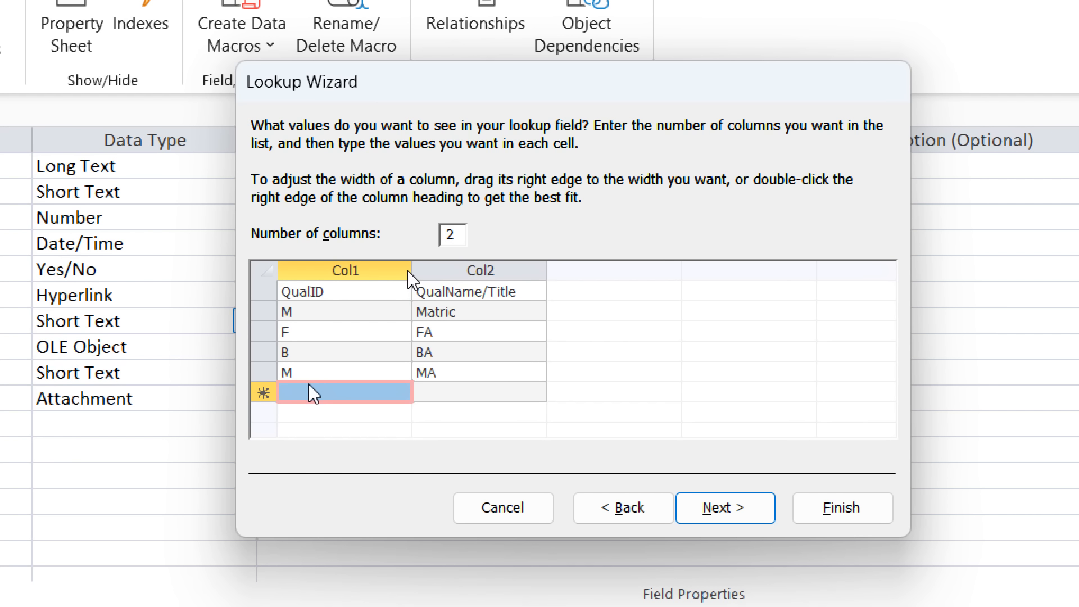
left_click(371, 371)
key("Tab")
key("Tab")
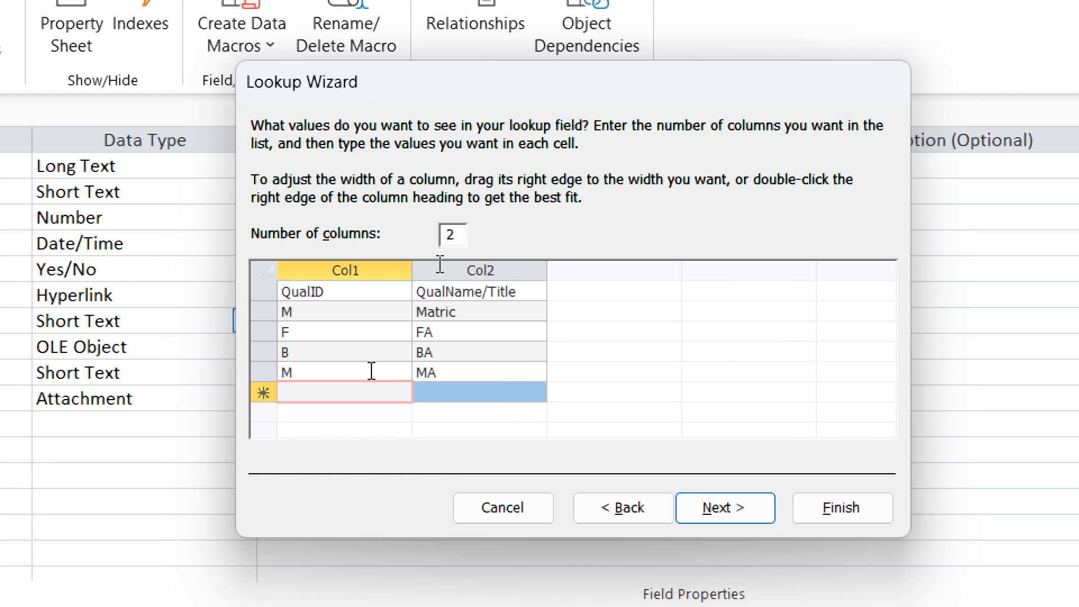
Add the lookup row Ph with M,Phil and continue to the choice of the stored column.
type("Ph")
key("Tab")
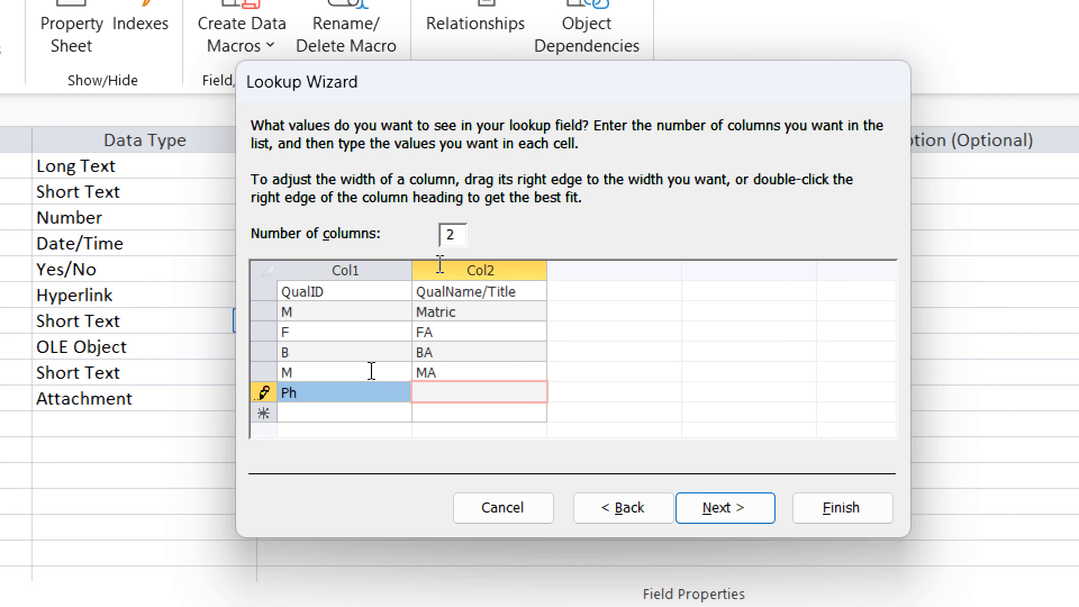
type("M,Phil")
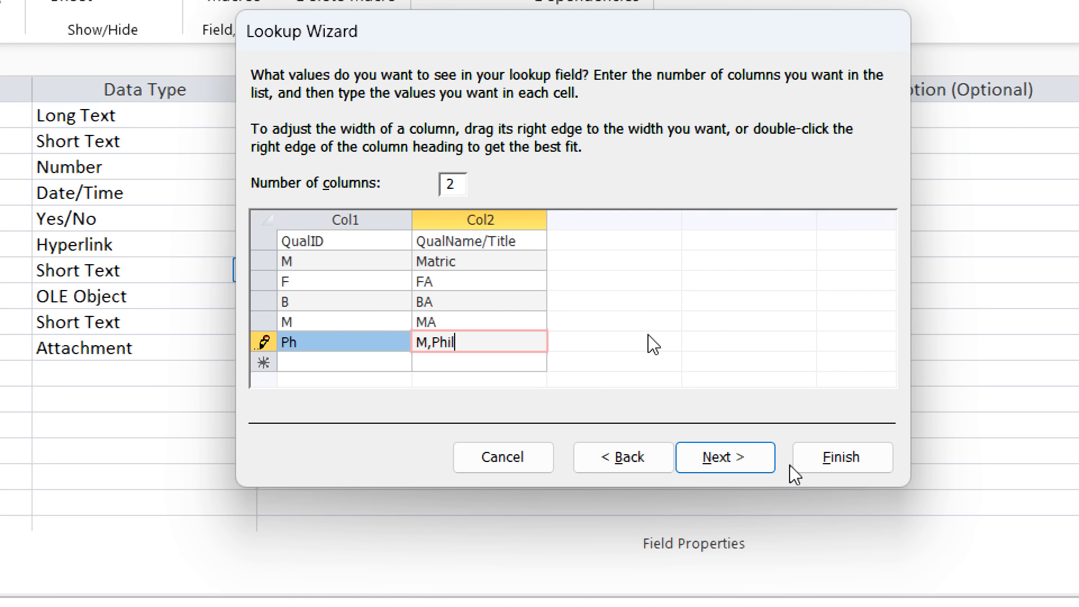
left_click(764, 460)
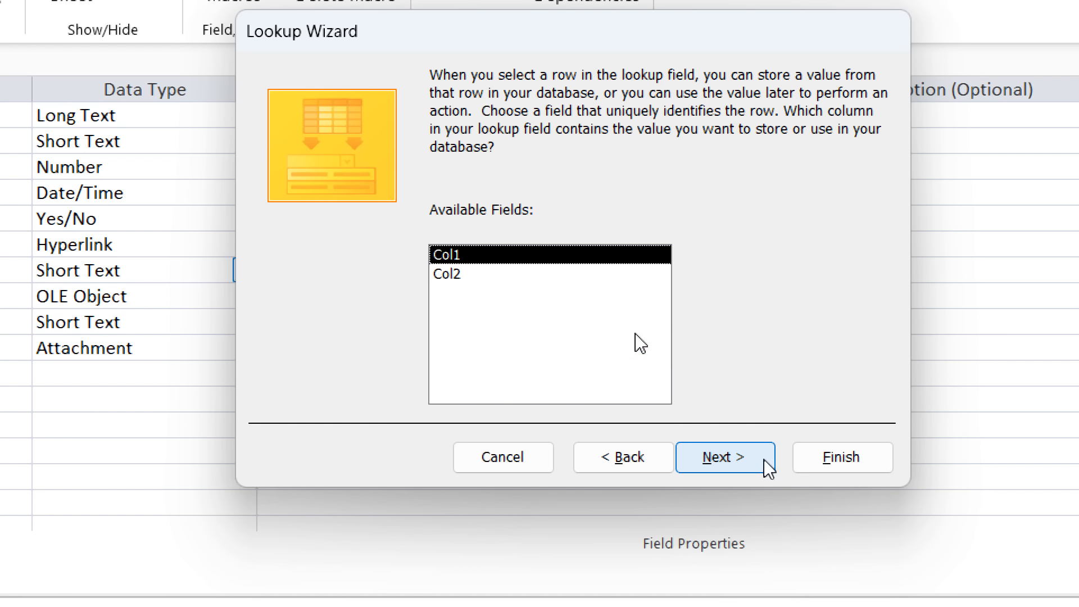
Store the value of Col1 for the StudentQual lookup, allow multiple values, and finish the wizard, accepting the change.
left_click(764, 460)
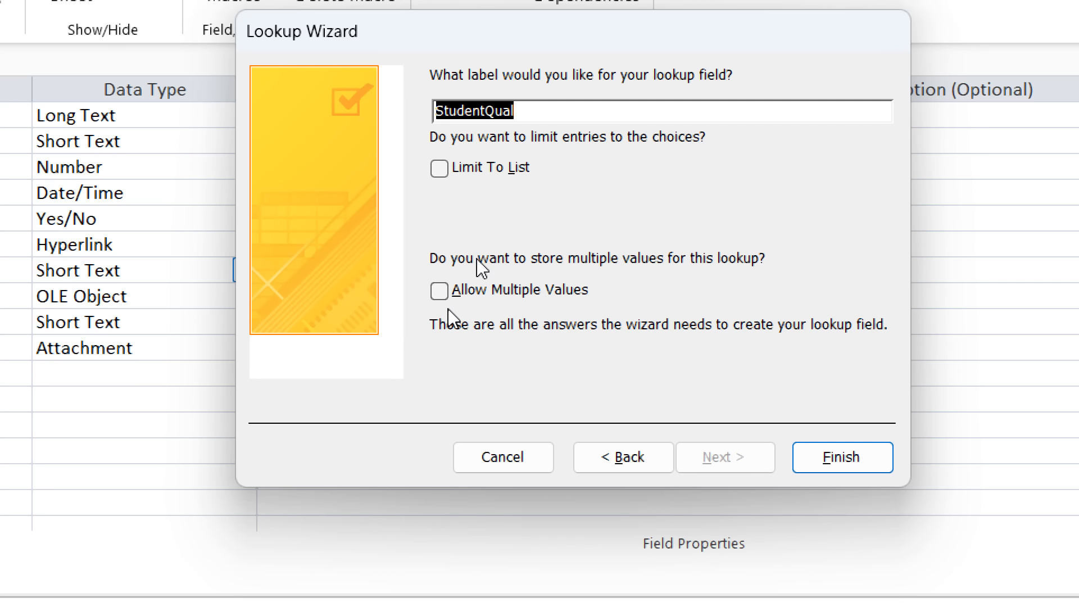
left_click(439, 291)
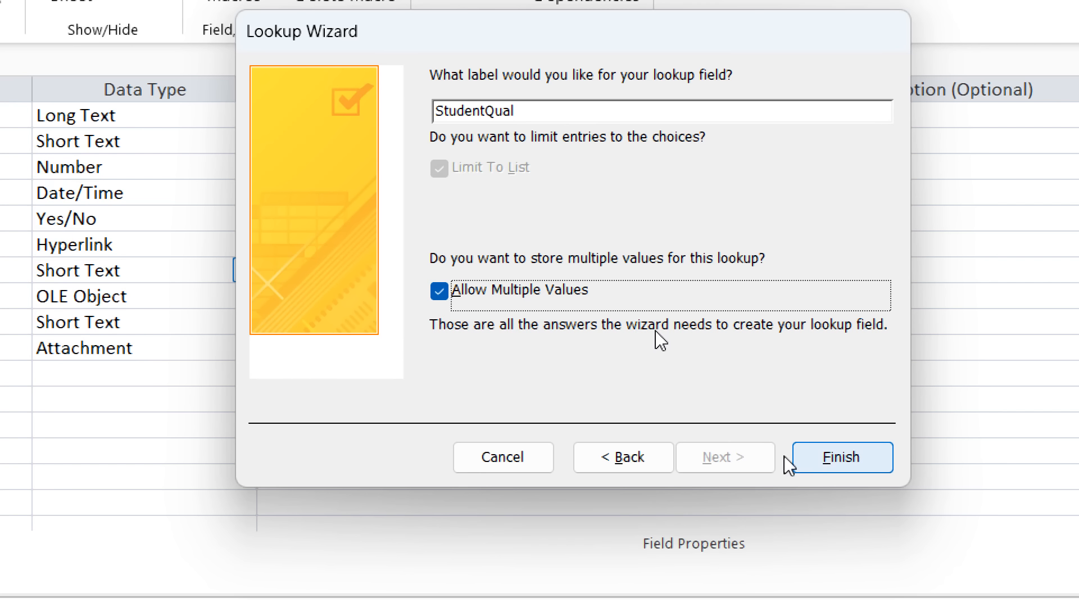
left_click(821, 451)
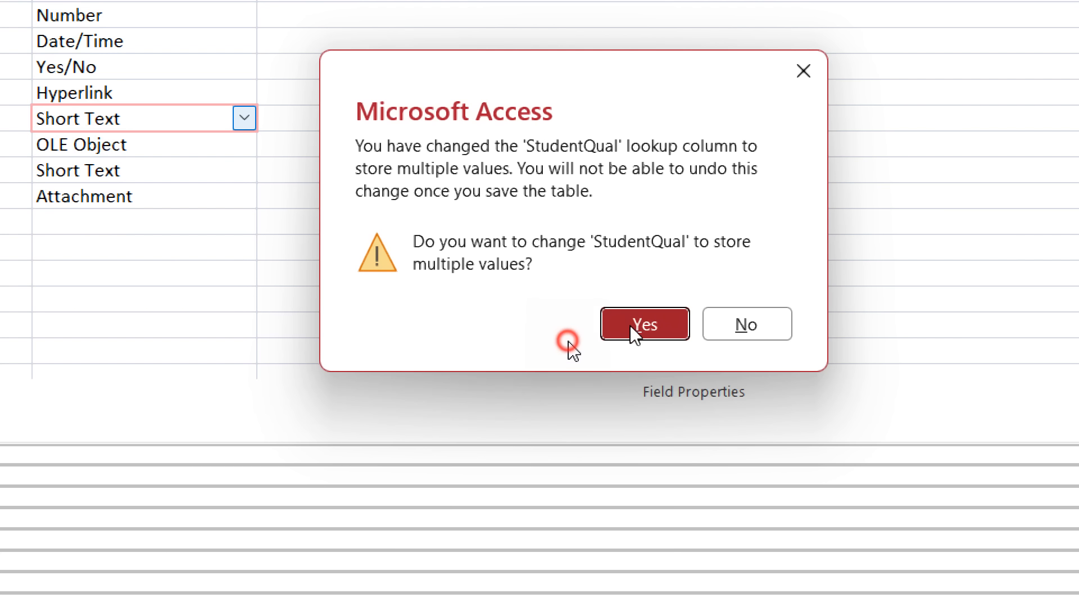
left_click(630, 325)
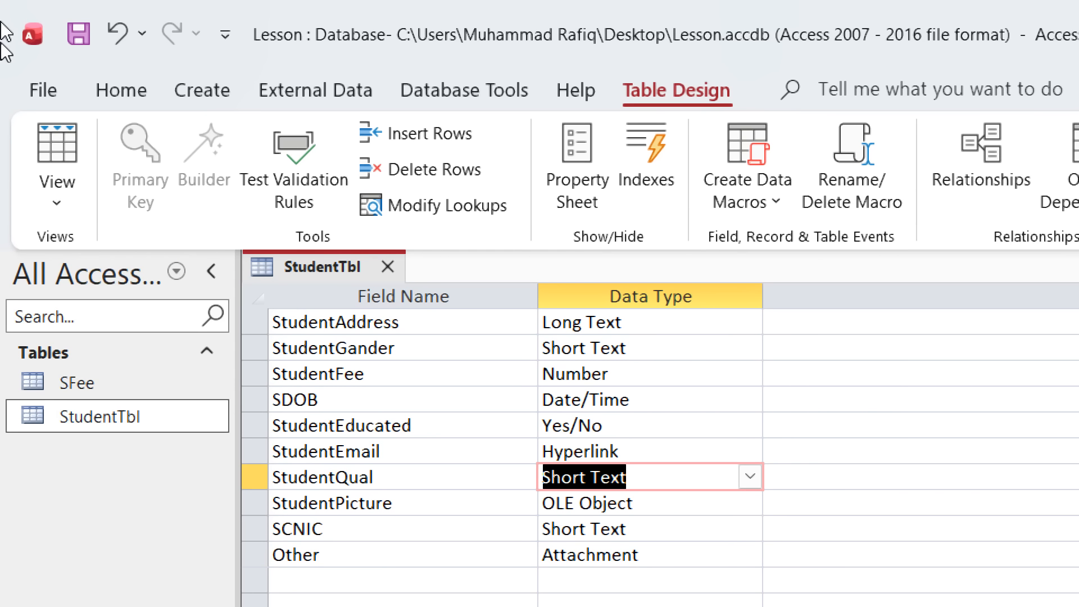
Save the table, switch to its datasheet, and try adding M (Matric), F, B, M (MA) and Ph to the first record's StudentQual.
left_click(44, 145)
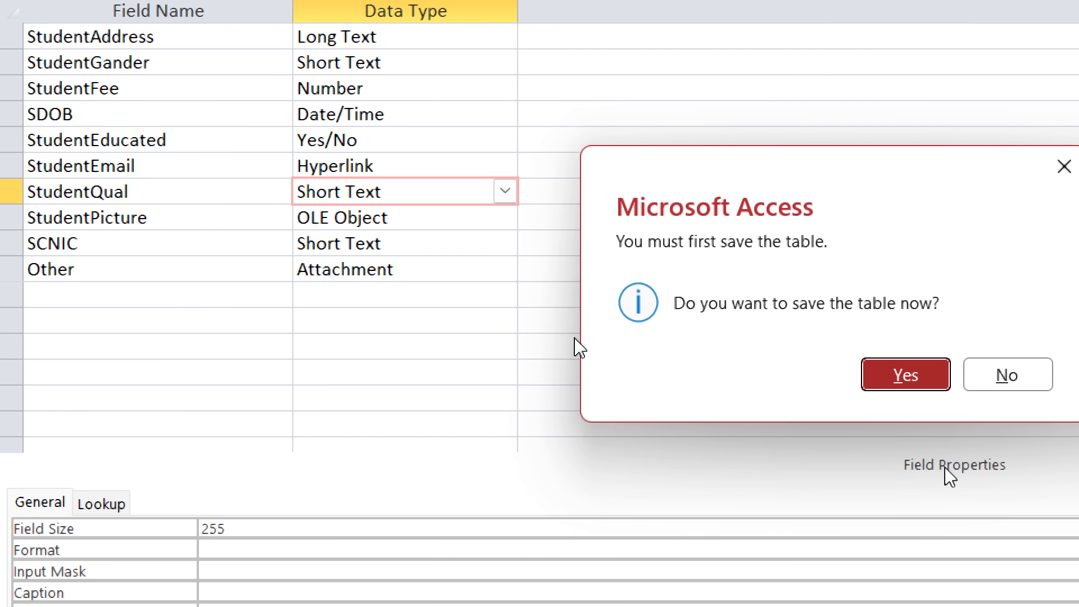
left_click(904, 374)
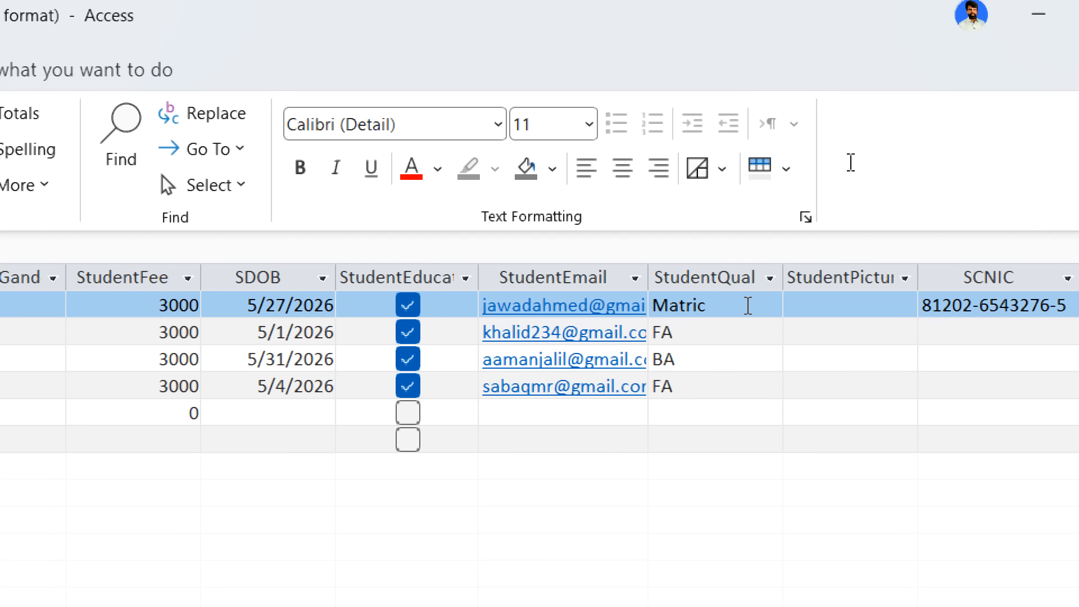
left_click(747, 305)
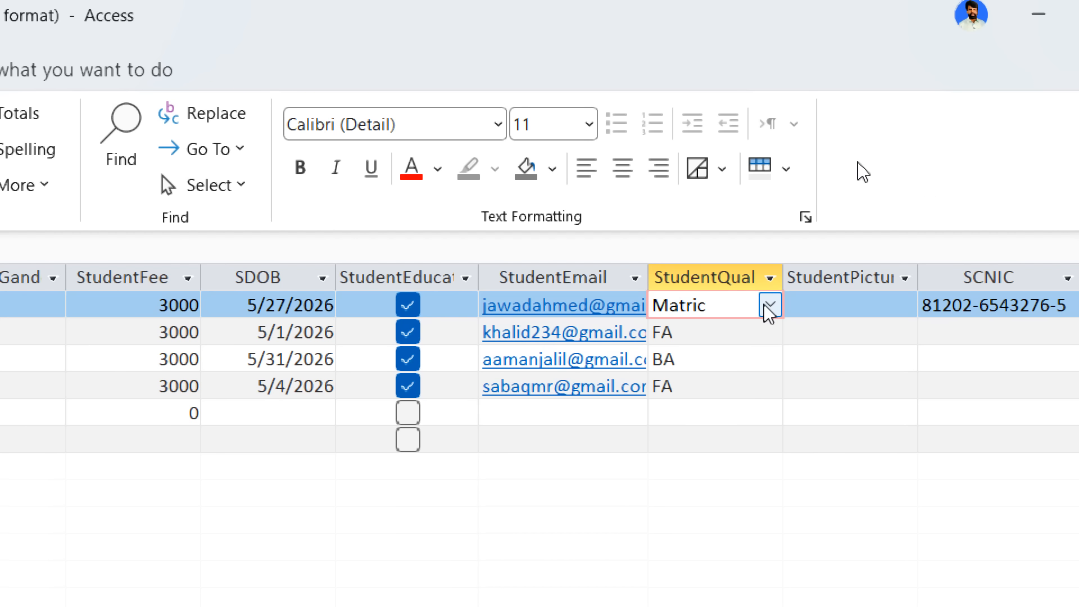
left_click(766, 304)
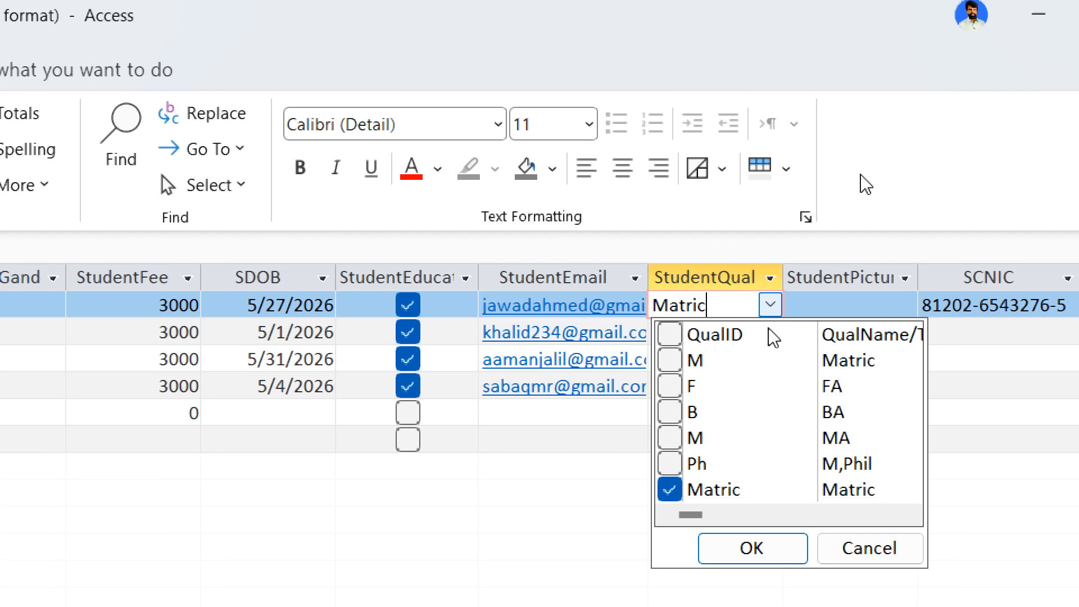
left_click(669, 361)
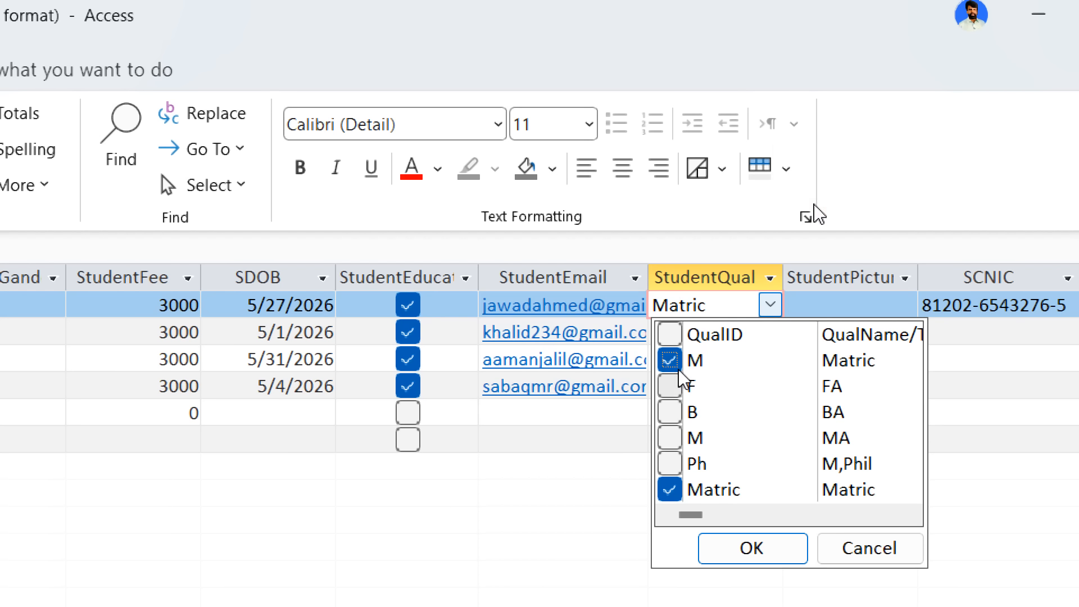
left_click(677, 388)
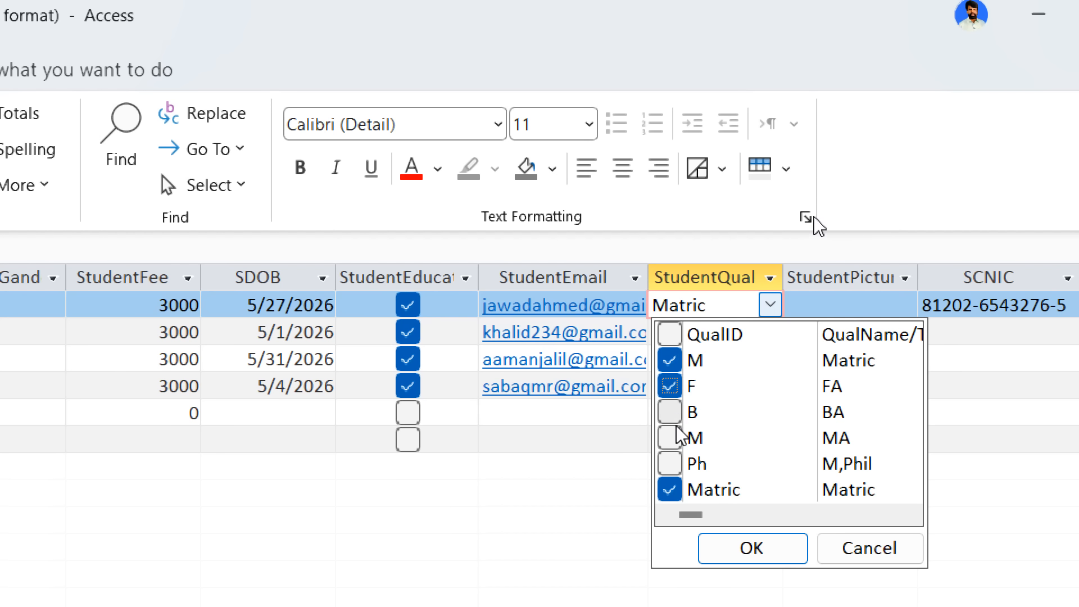
left_click(671, 412)
left_click(672, 437)
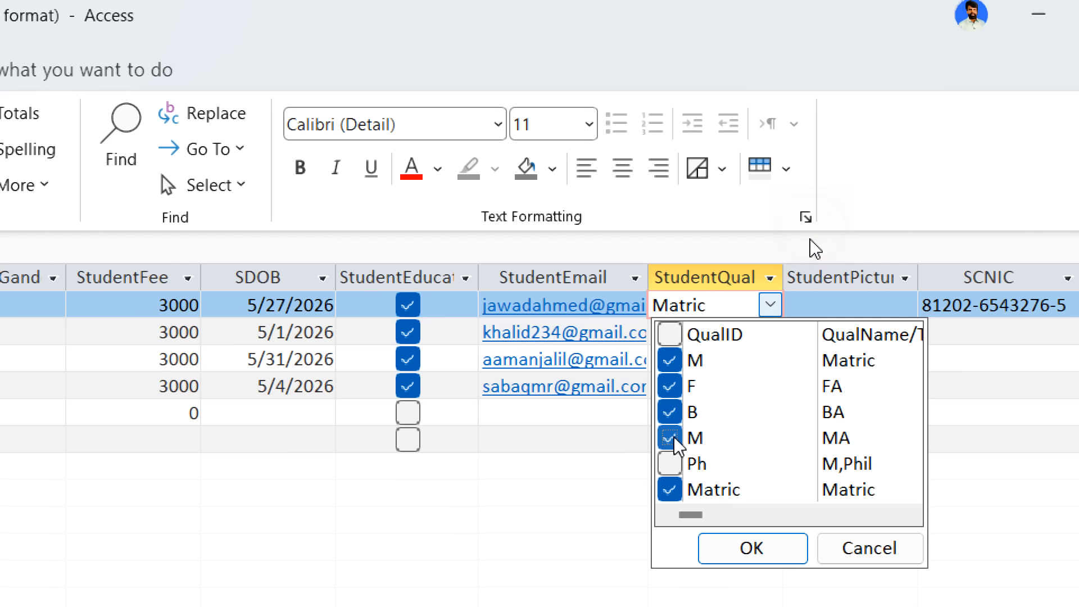
left_click(669, 464)
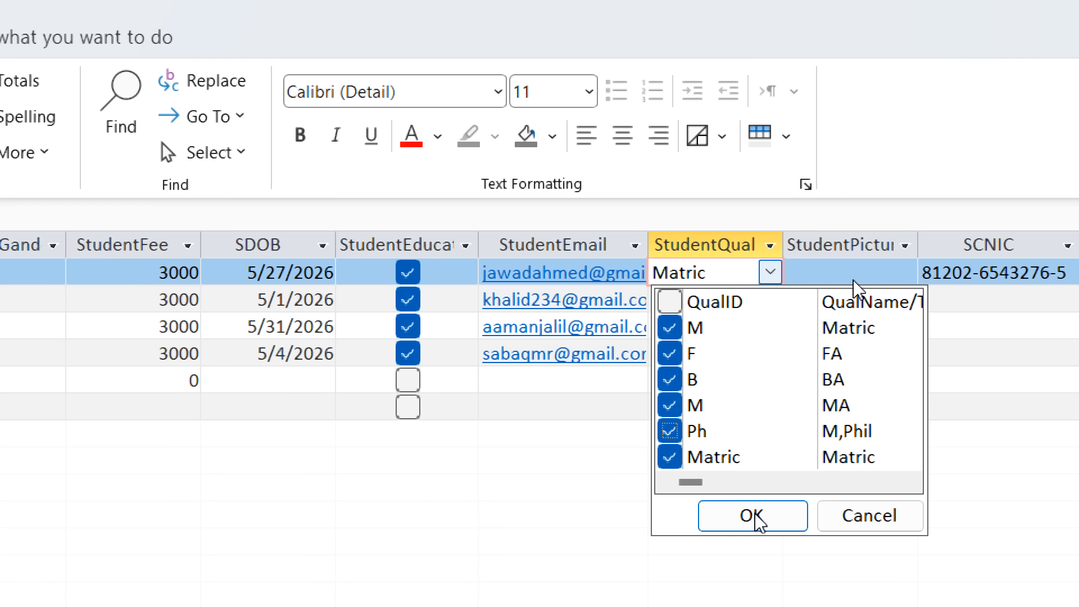
left_click(752, 516)
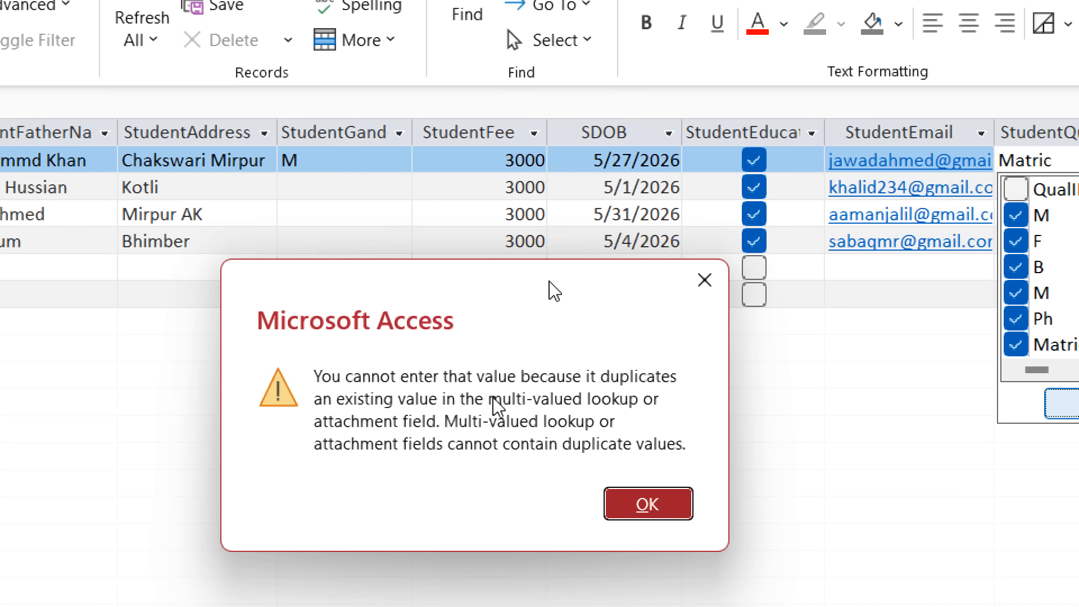
left_click(646, 507)
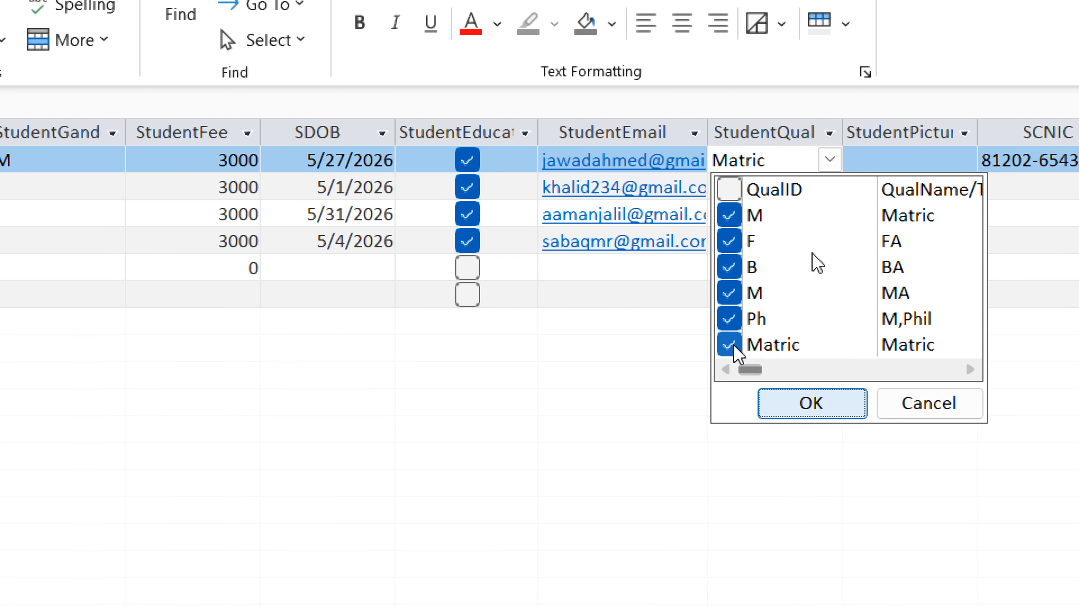
Deselect the duplicate Matric and MA entries in the first record's StudentQual list and apply the selection.
left_click(730, 345)
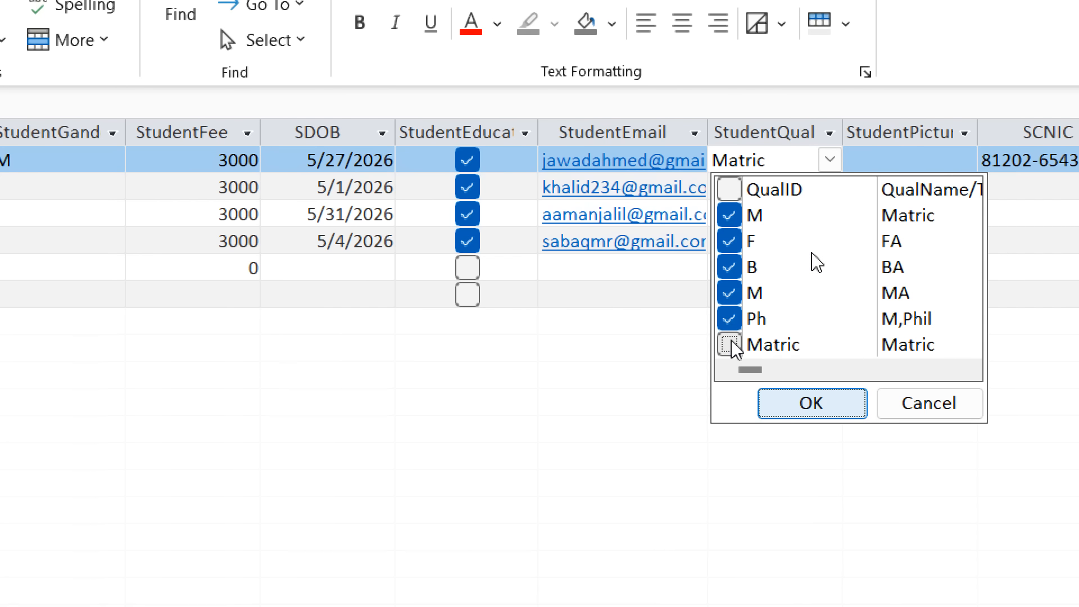
left_click(729, 293)
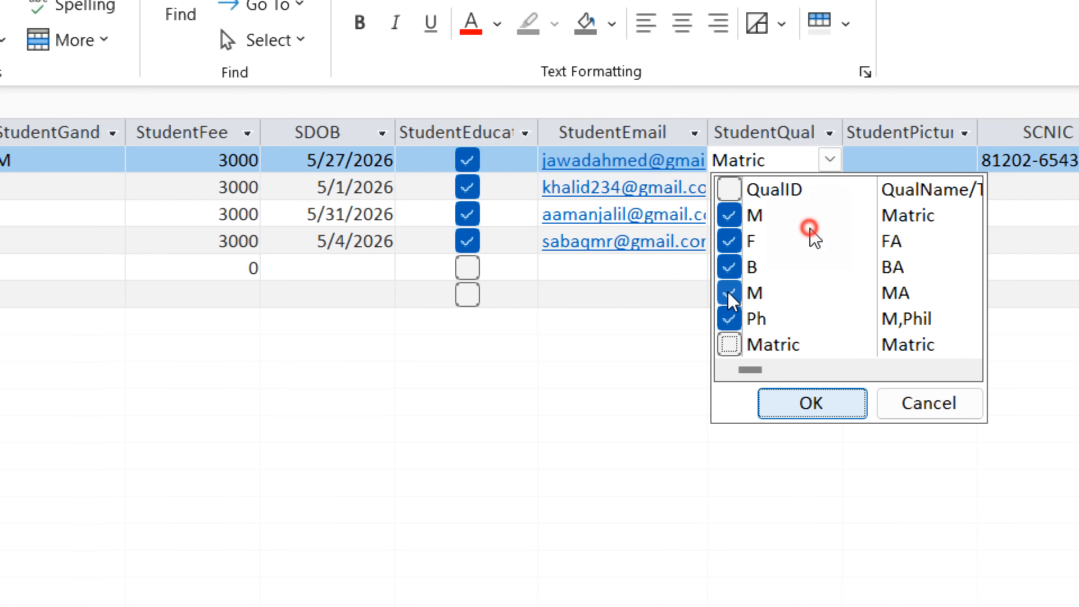
left_click(810, 405)
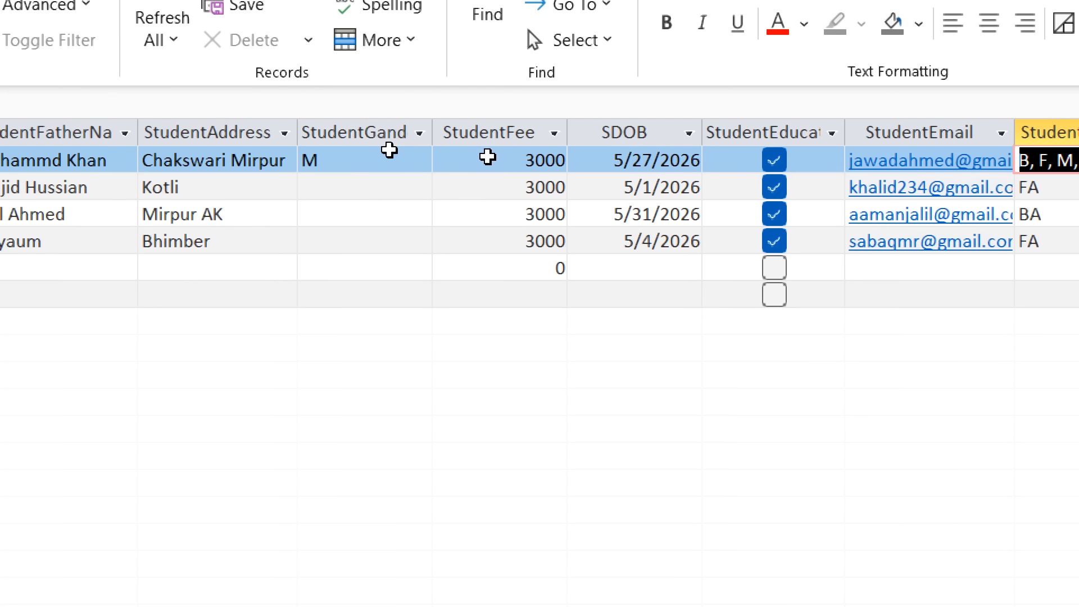
Change the first record's StudentGander value to F and back to M using its lookup list.
left_click(410, 161)
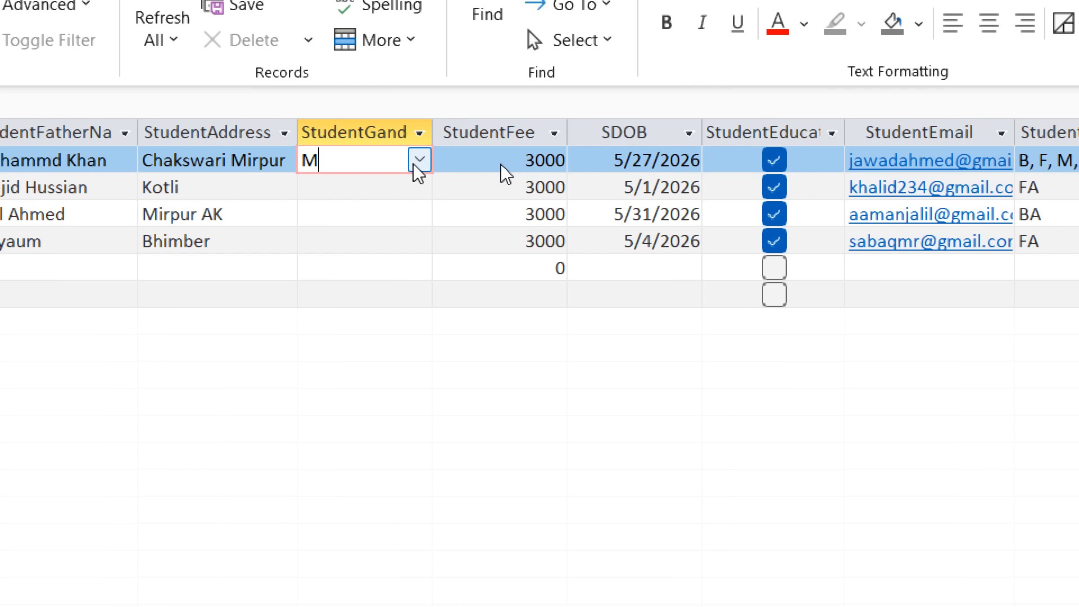
left_click(419, 160)
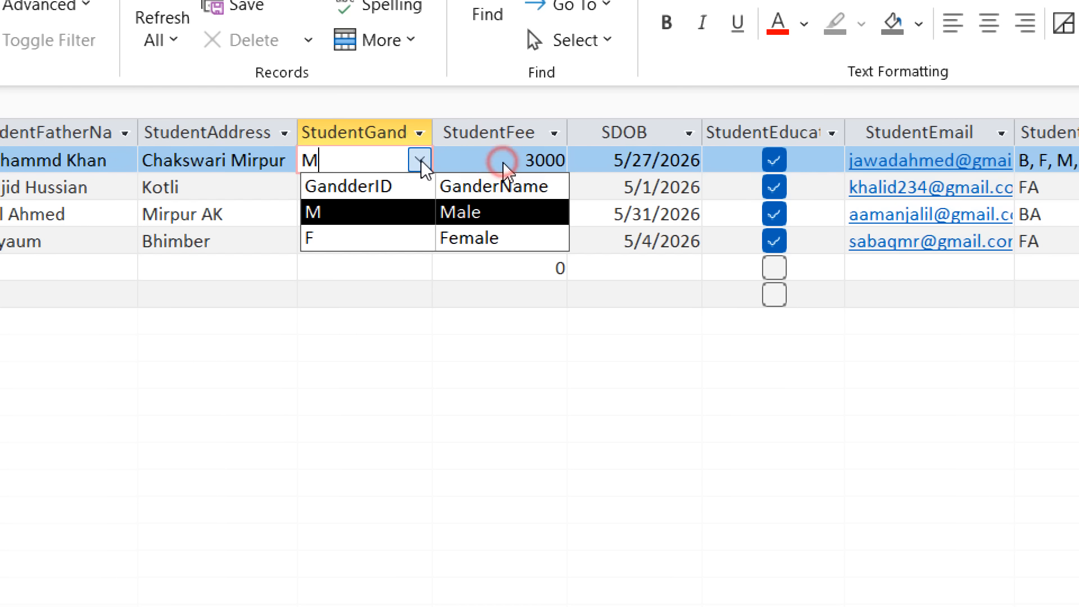
left_click(367, 243)
left_click(419, 161)
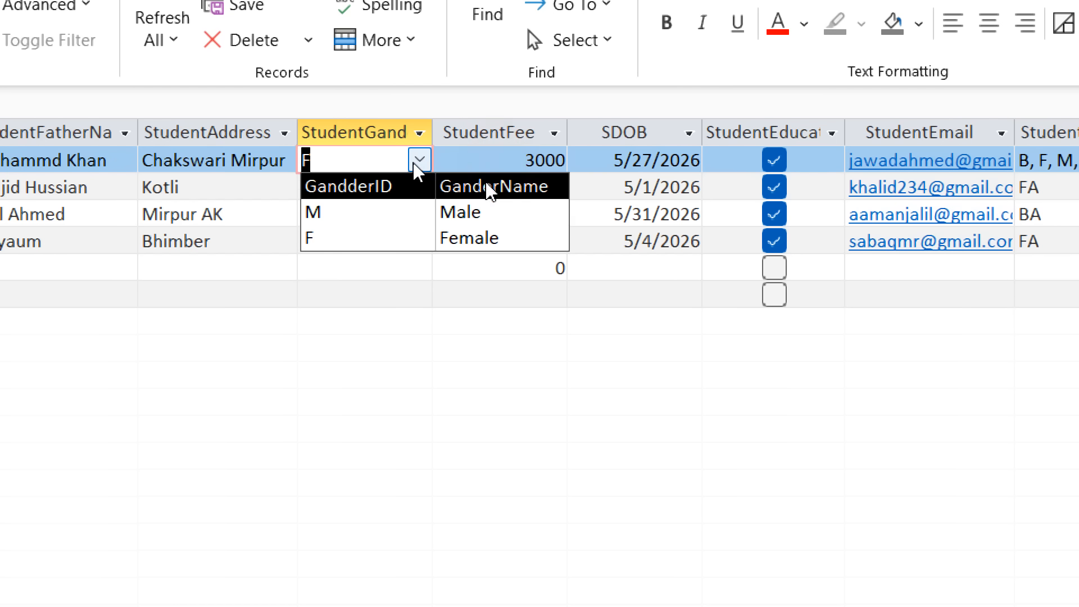
left_click(374, 216)
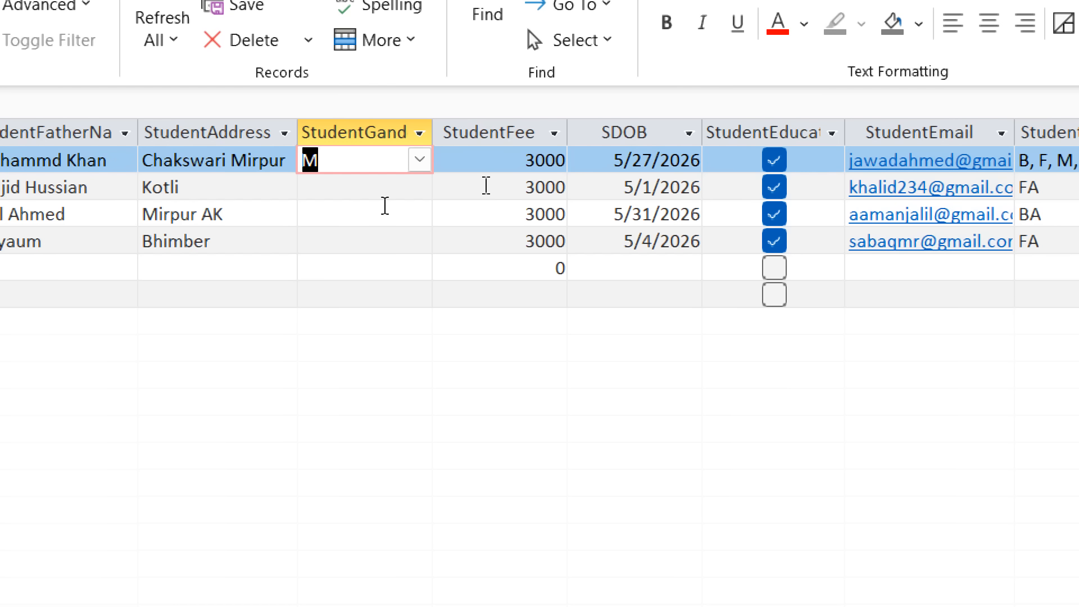
left_click(419, 161)
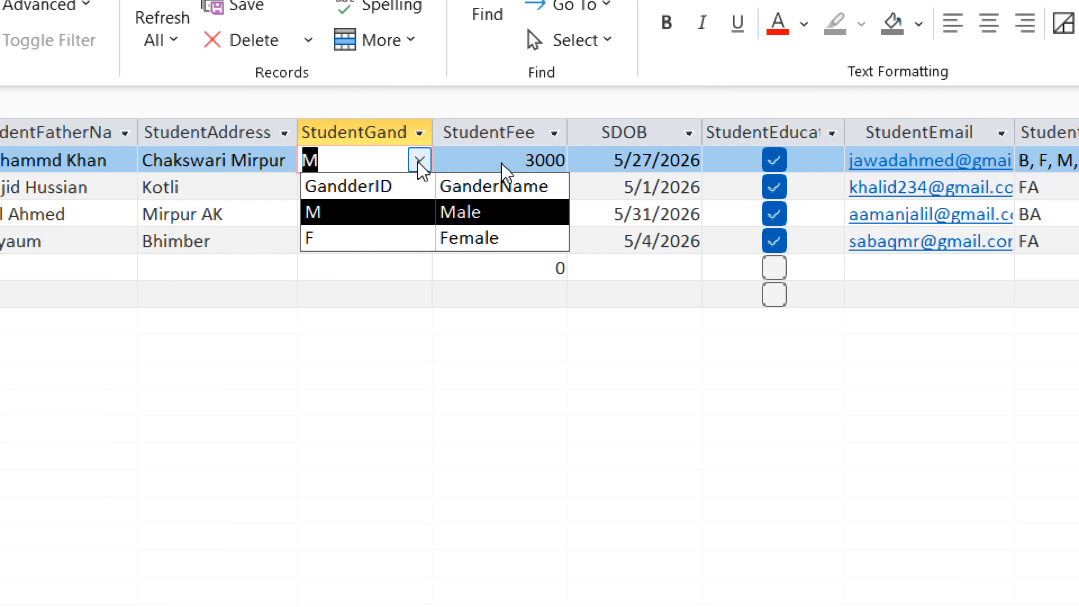
left_click(494, 192)
Examine the multiple-value StudentQual list of the first record to compare it with the single-choice gender list.
scroll(946, 188, "right", 5)
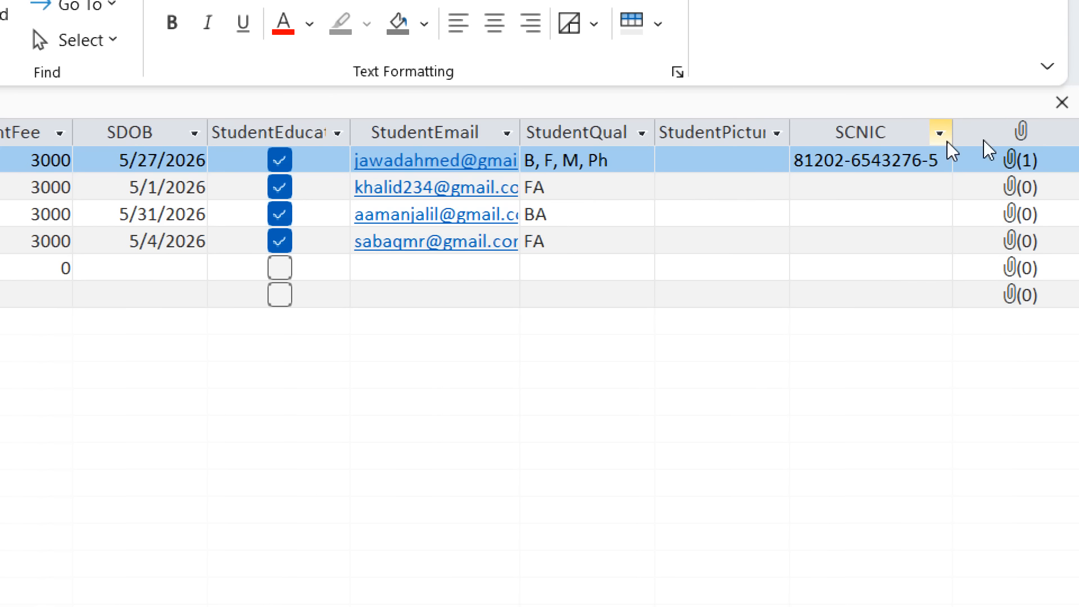
left_click(618, 162)
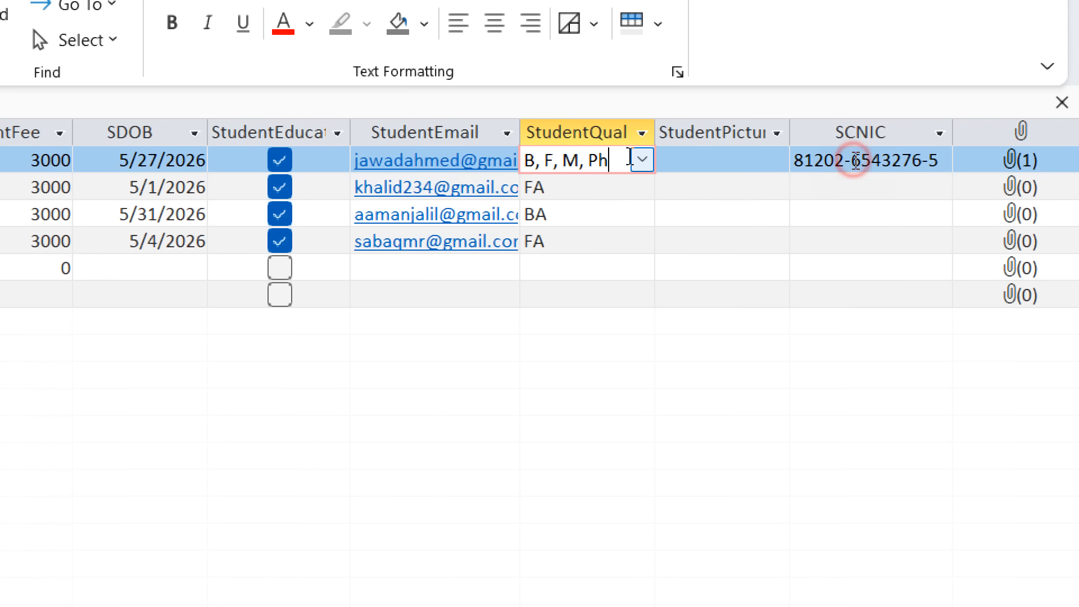
left_click(643, 160)
left_click(645, 162)
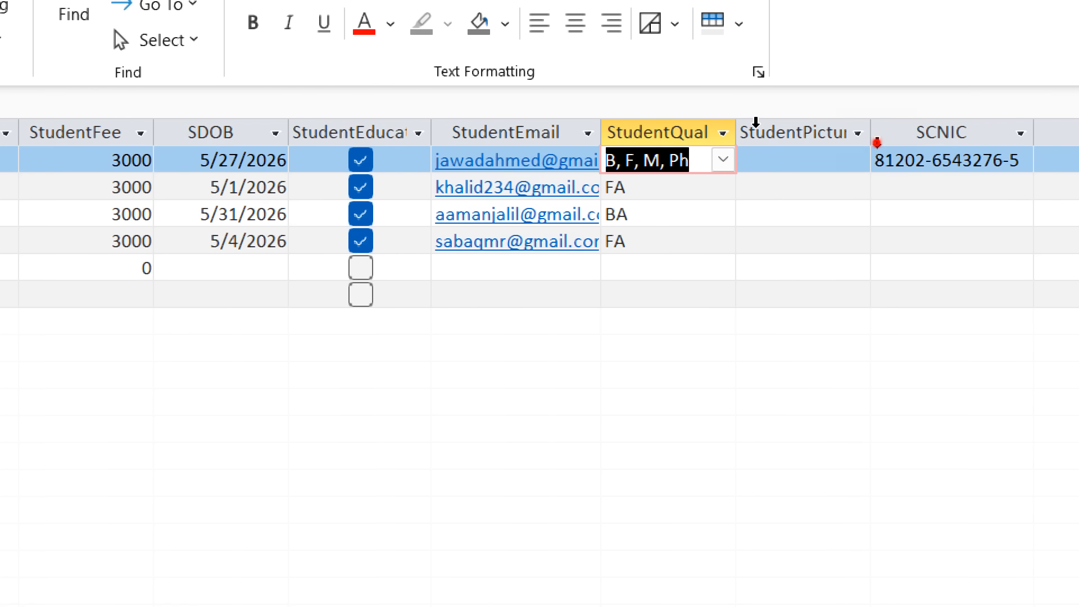
Insert a new field before StudentPicture in the datasheet.
left_click(756, 125)
right_click(756, 125)
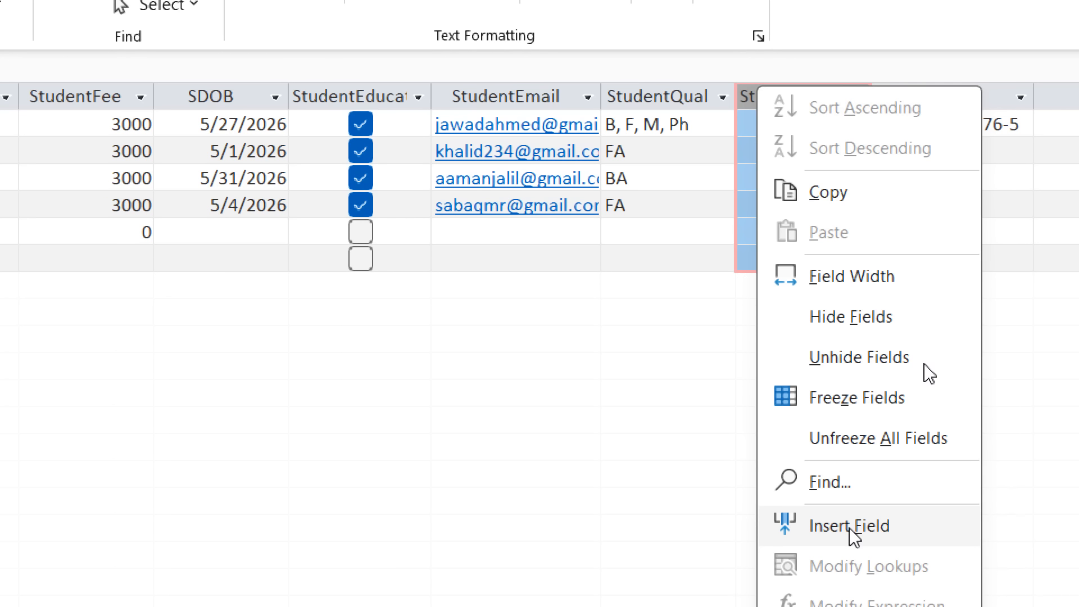
left_click(850, 562)
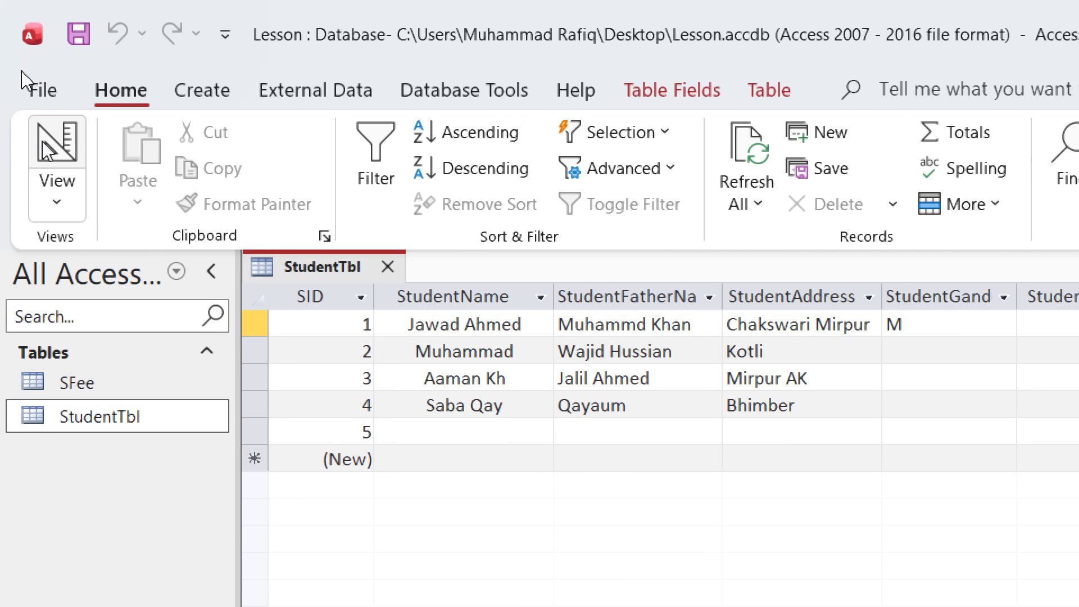
Switch the table to Design View and rename the inserted field below StudentQual as SQual.
left_click(42, 140)
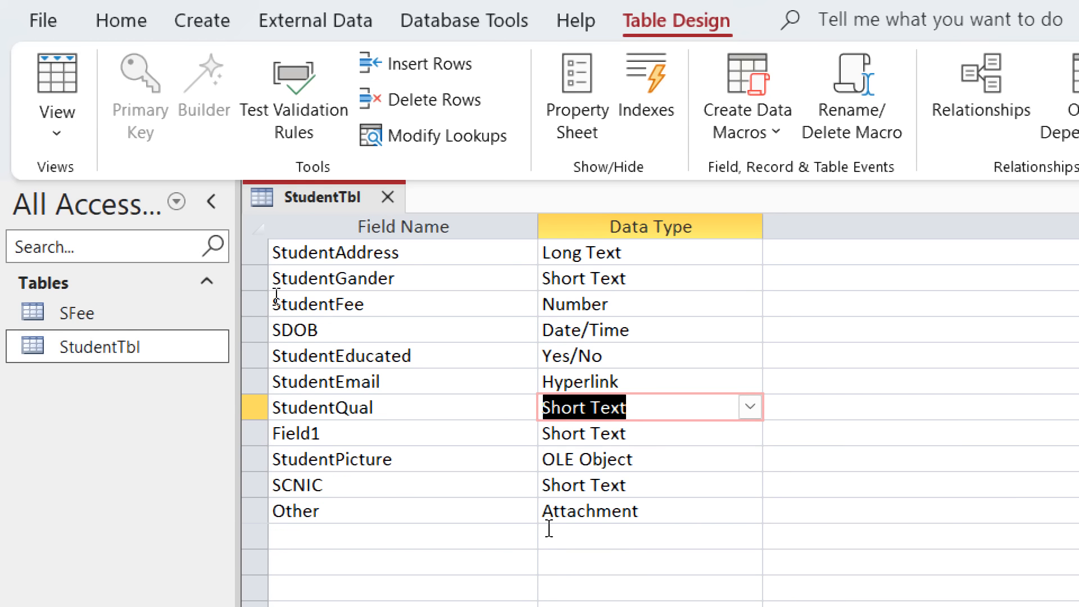
left_click(394, 505)
left_click(250, 433)
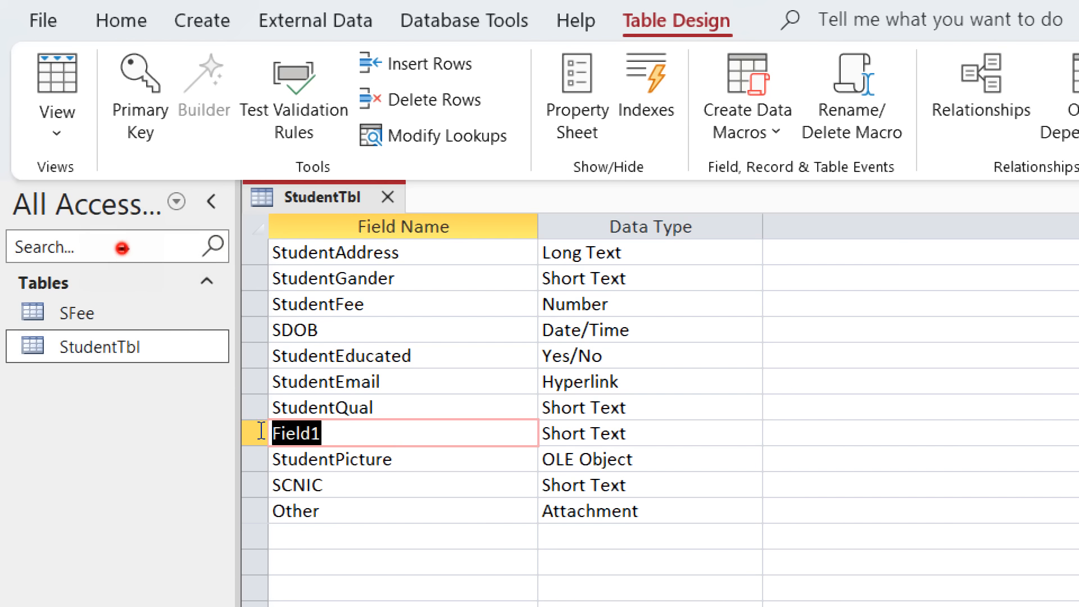
left_click(248, 434)
left_click(336, 439)
double_click(336, 439)
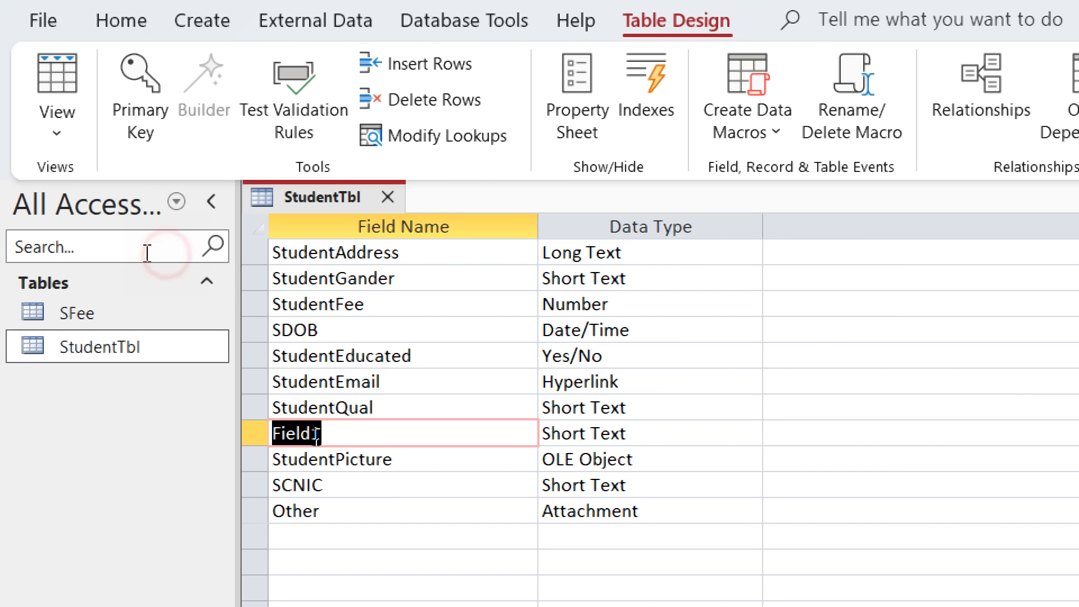
type("Qu")
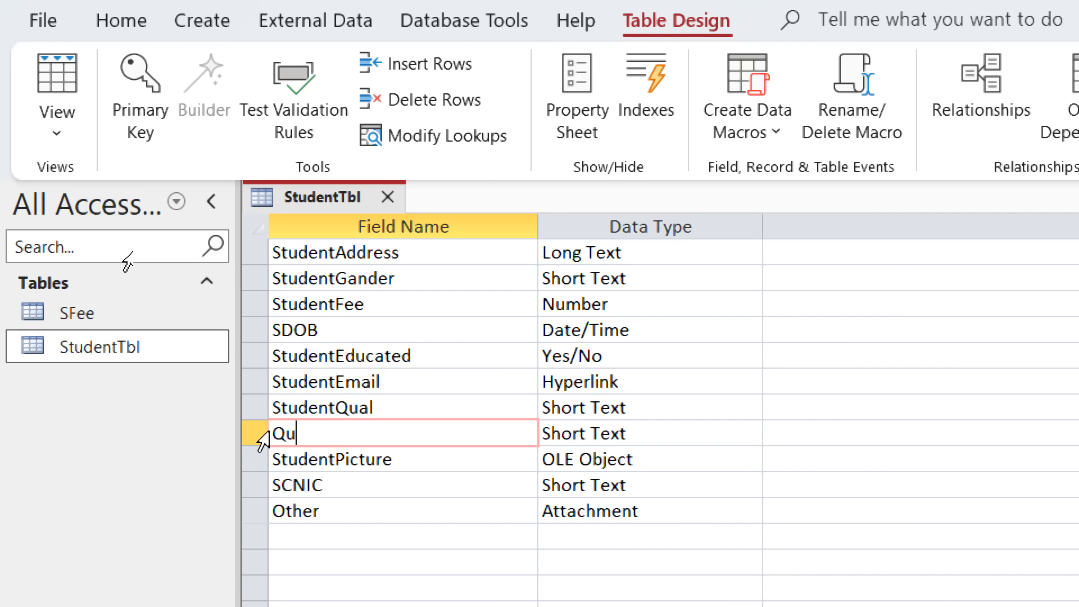
key("BackSpace")
key("BackSpace")
type("SQua")
key("Tab")
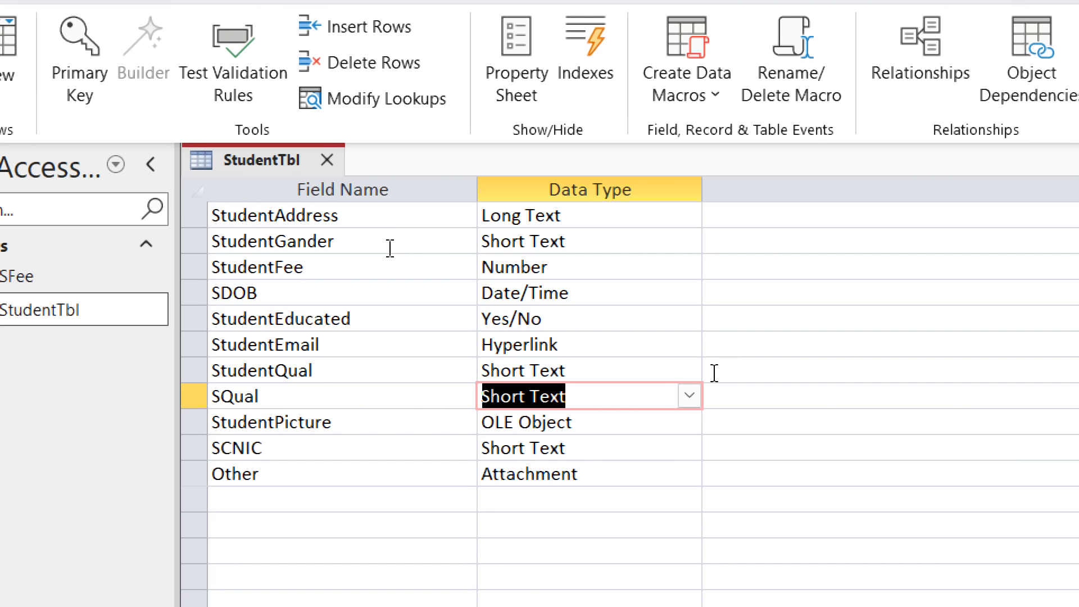
Start a Lookup Wizard for the SQual field with self-typed values and set the number of columns to 2.
left_click(690, 396)
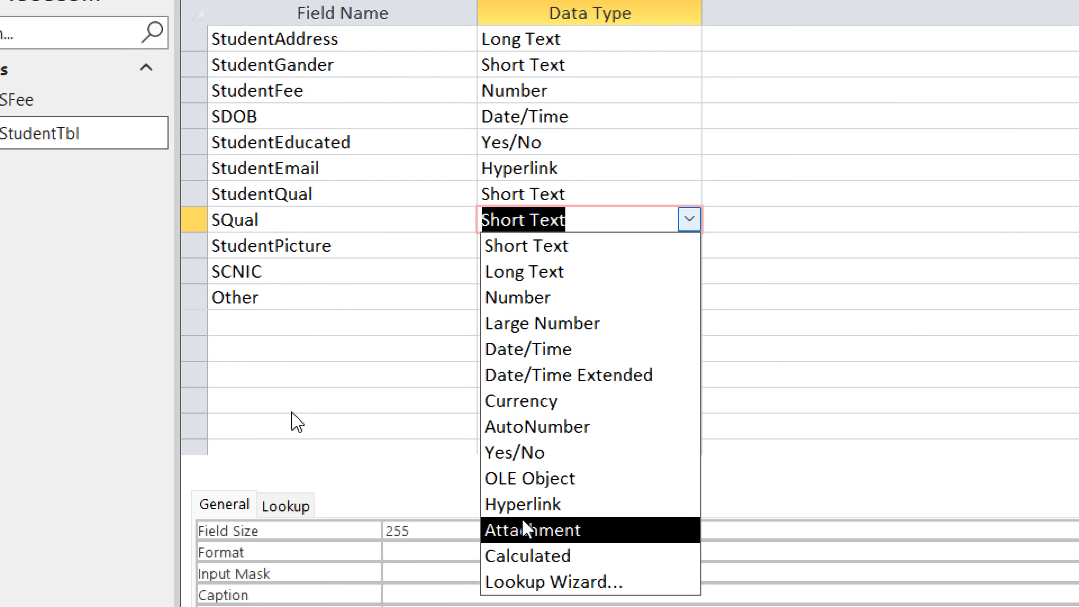
left_click(532, 582)
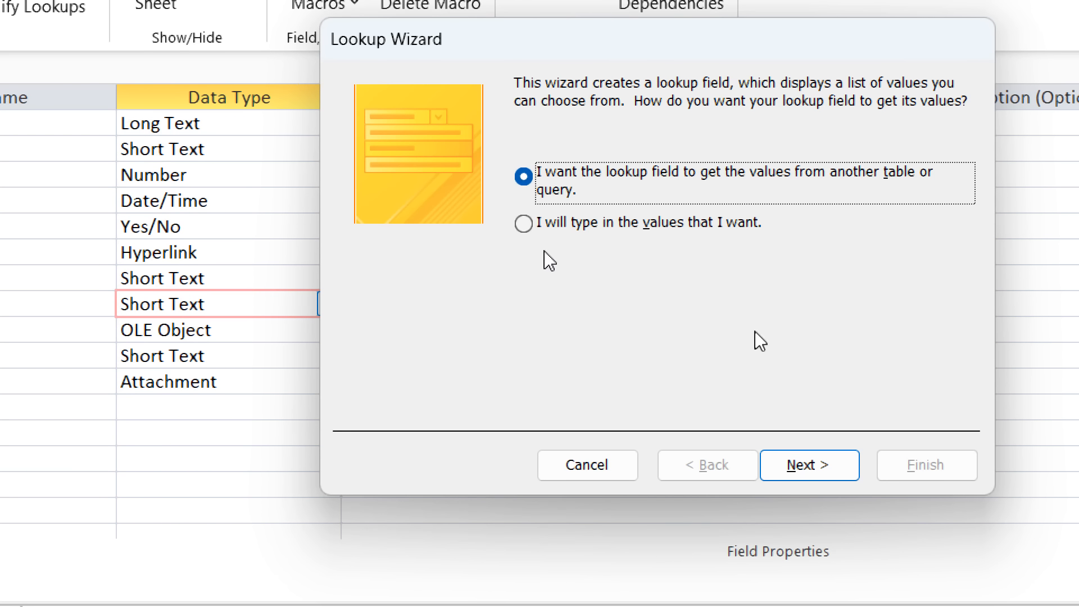
left_click(525, 225)
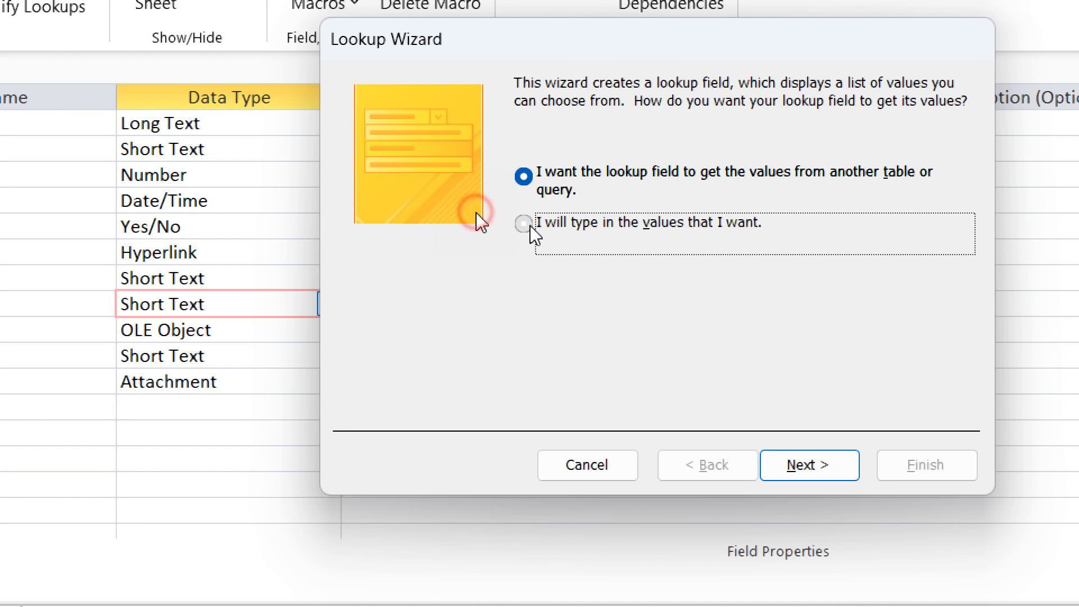
left_click(818, 471)
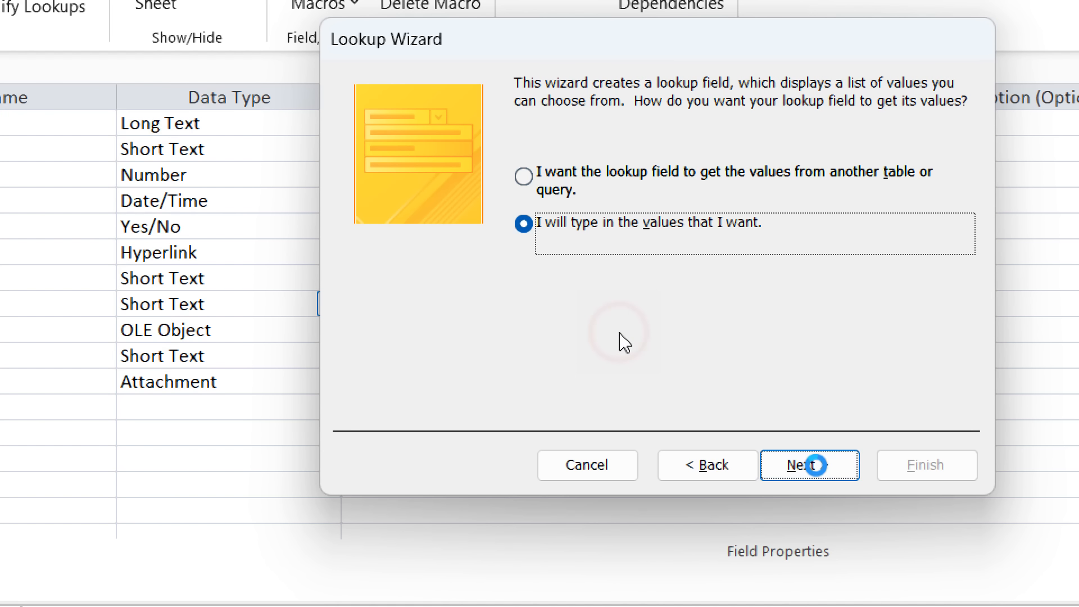
type("2")
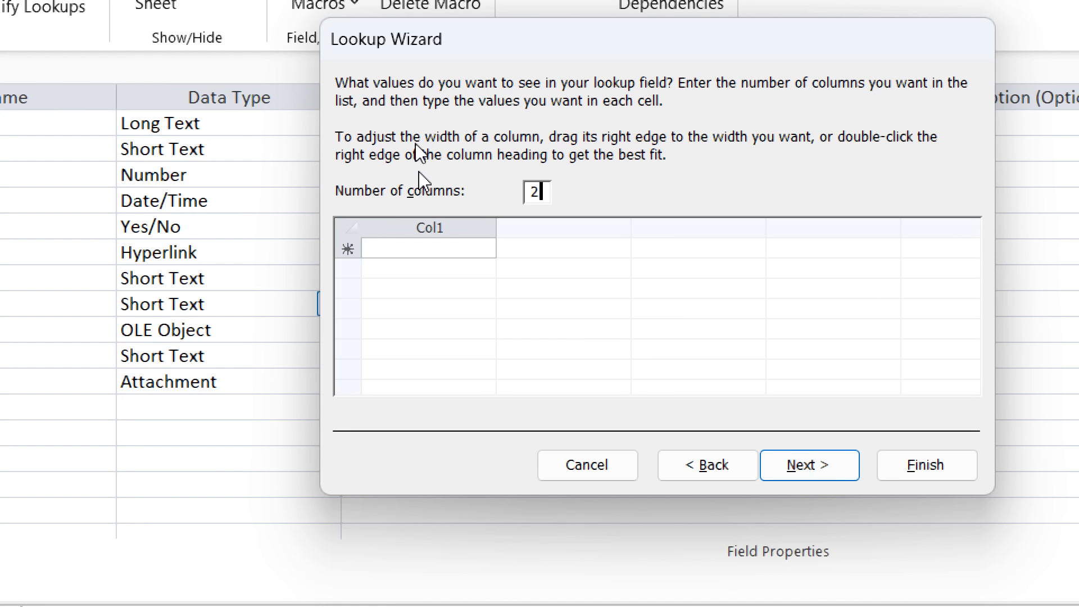
Enter QualID and QualName as the first row of the two-column lookup list.
key("Tab")
type("Q")
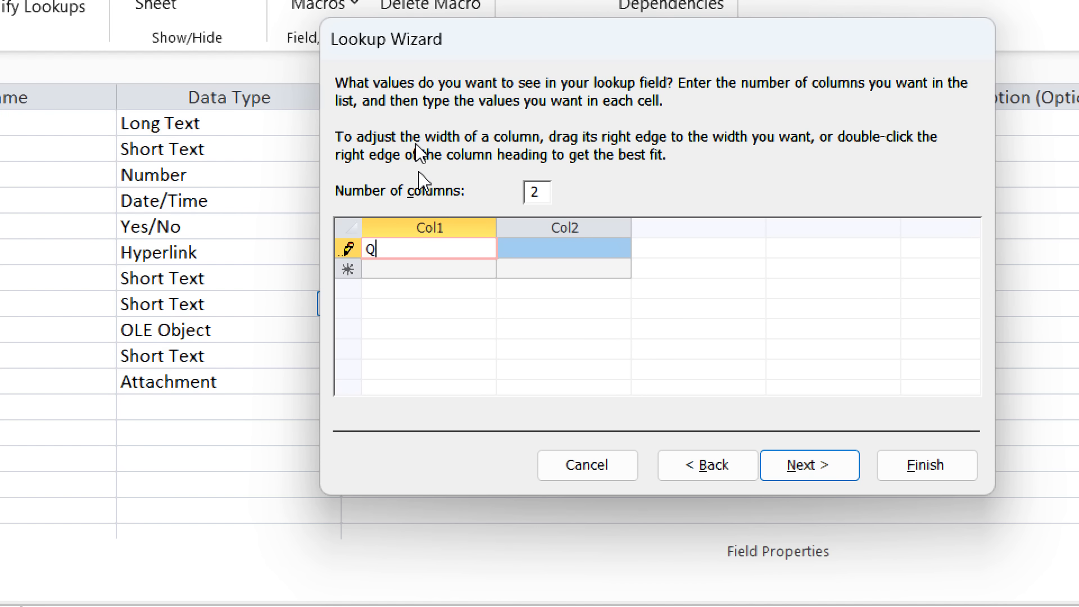
type("ualiD")
key("Tab")
type("Q")
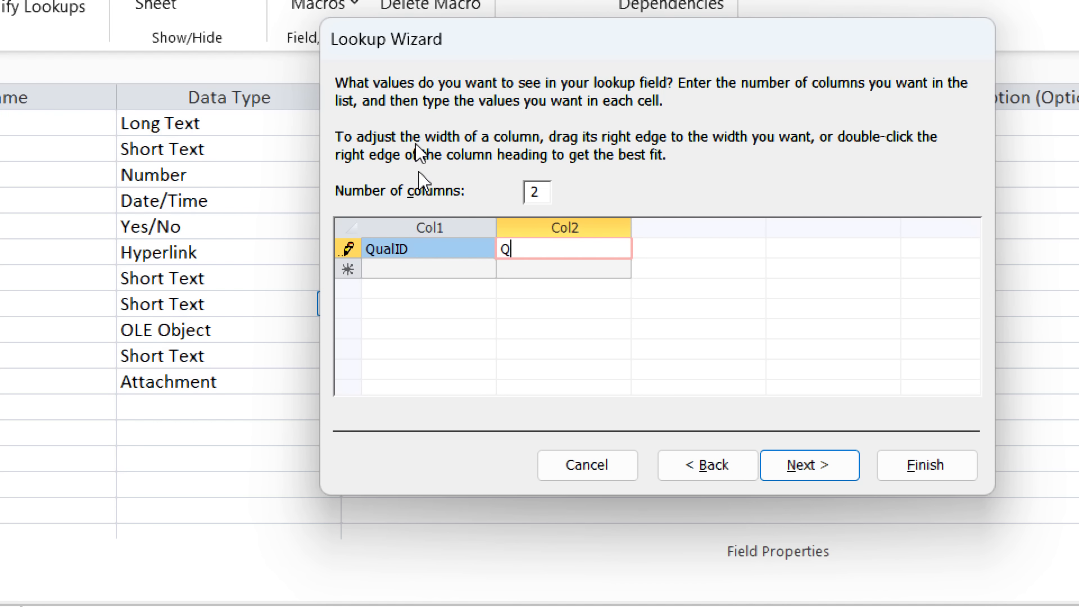
type("ualiNam")
key("BackSpace")
key("BackSpace")
key("BackSpace")
key("BackSpace")
type("Nam")
key("Tab")
Add the lookup rows M with Matric and F with FA below the heading row.
type("M")
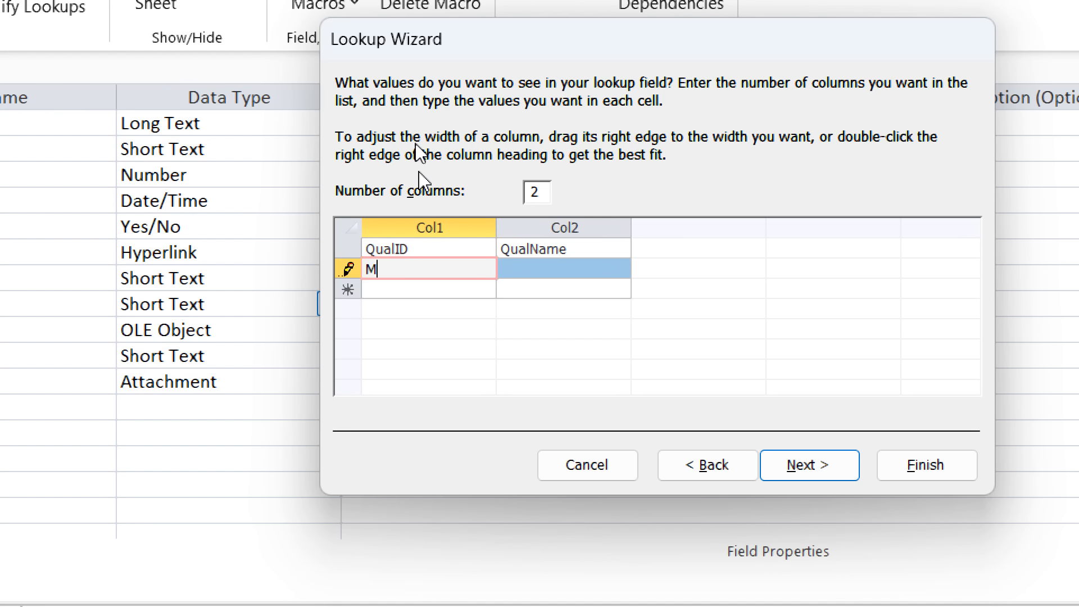
key("Tab")
type("Matr")
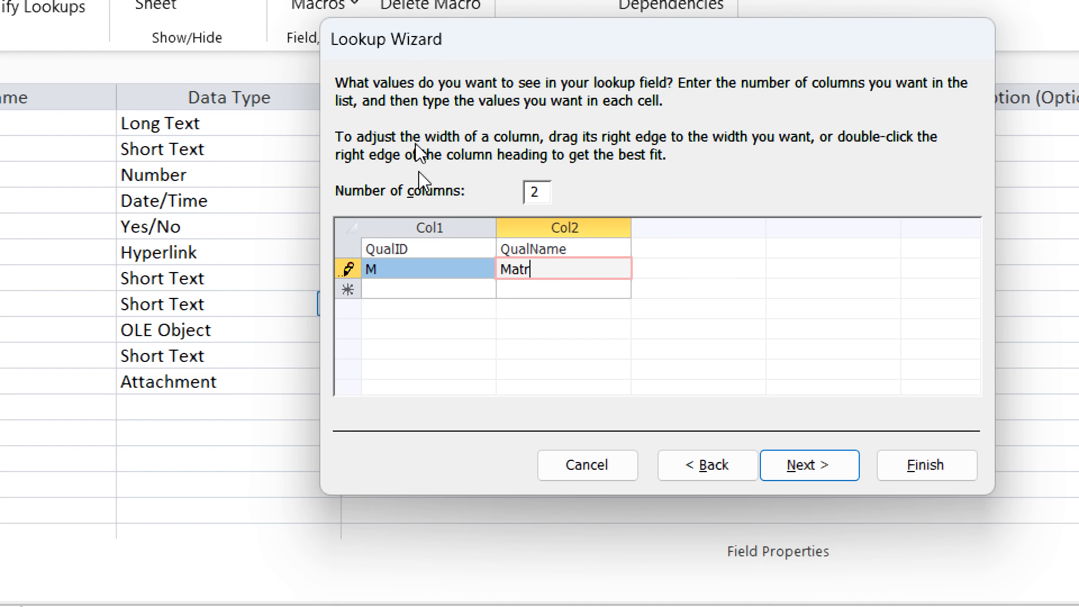
type("ic")
key("Tab")
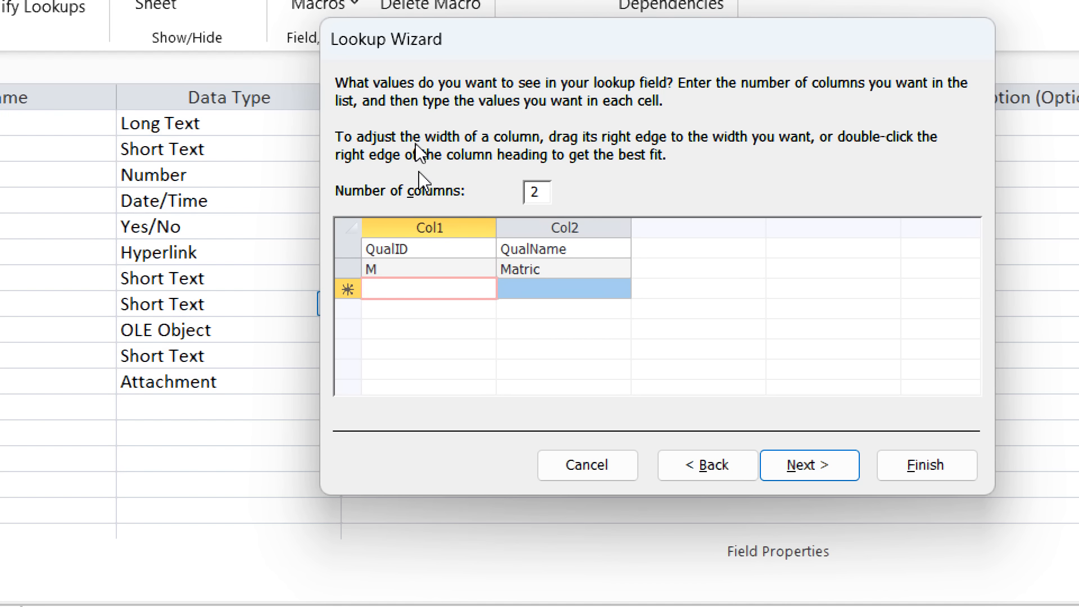
type("F")
key("Tab")
type("FA")
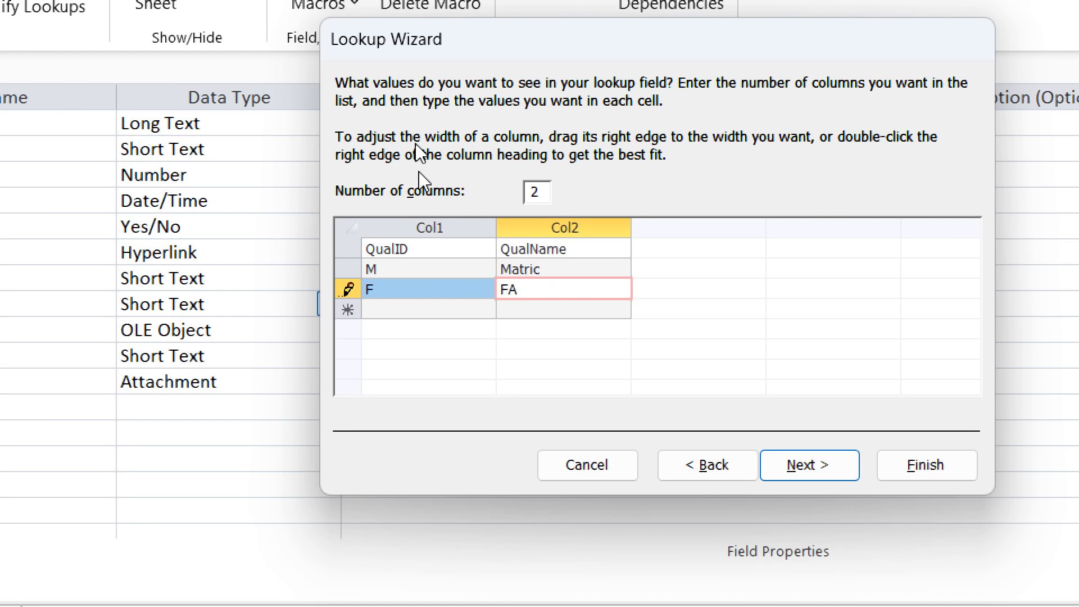
key("Tab")
Add the lookup rows B with BA and A with MA at the end of the list.
type("B")
key("Tab")
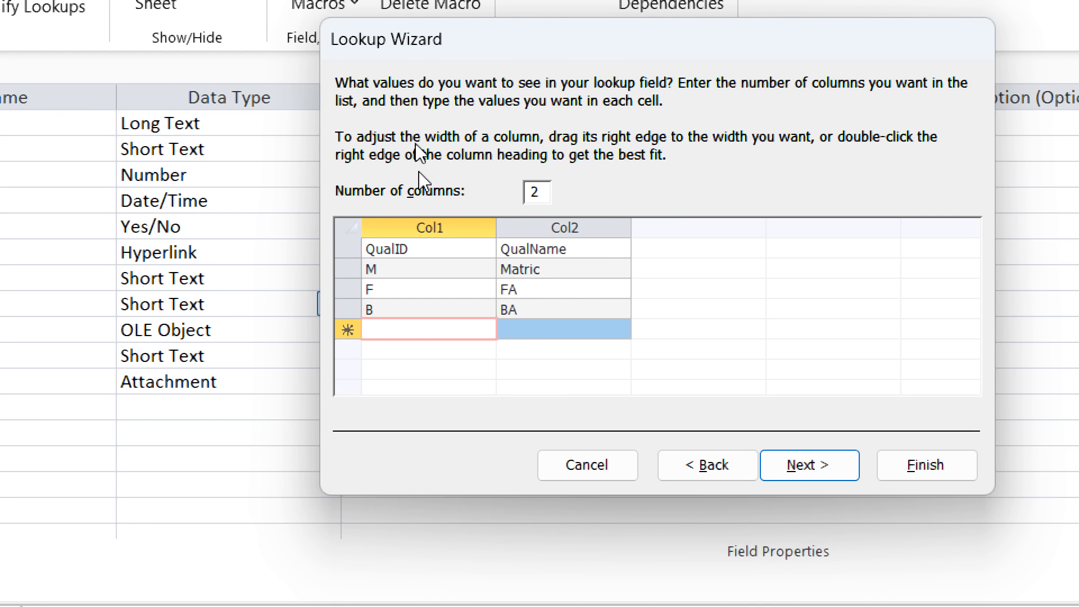
type("M")
key("BackSpace")
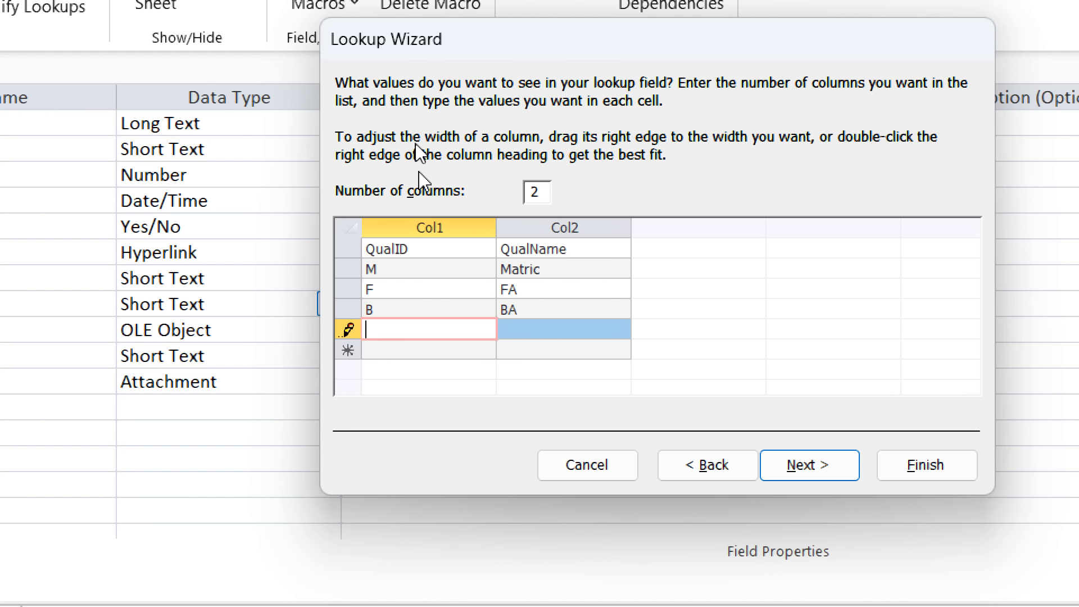
type("A")
key("Tab")
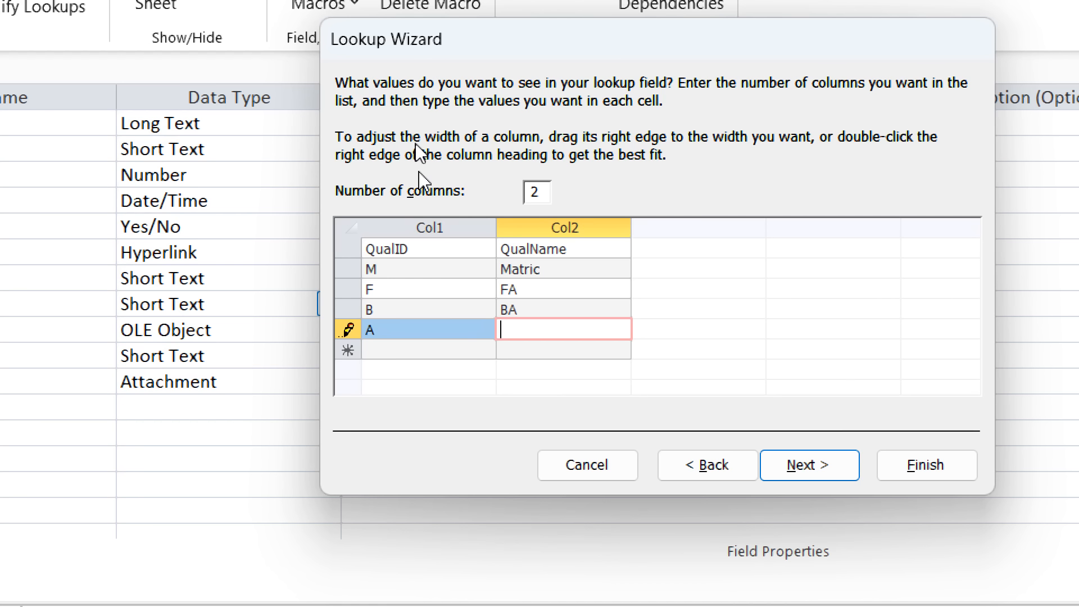
type("MA")
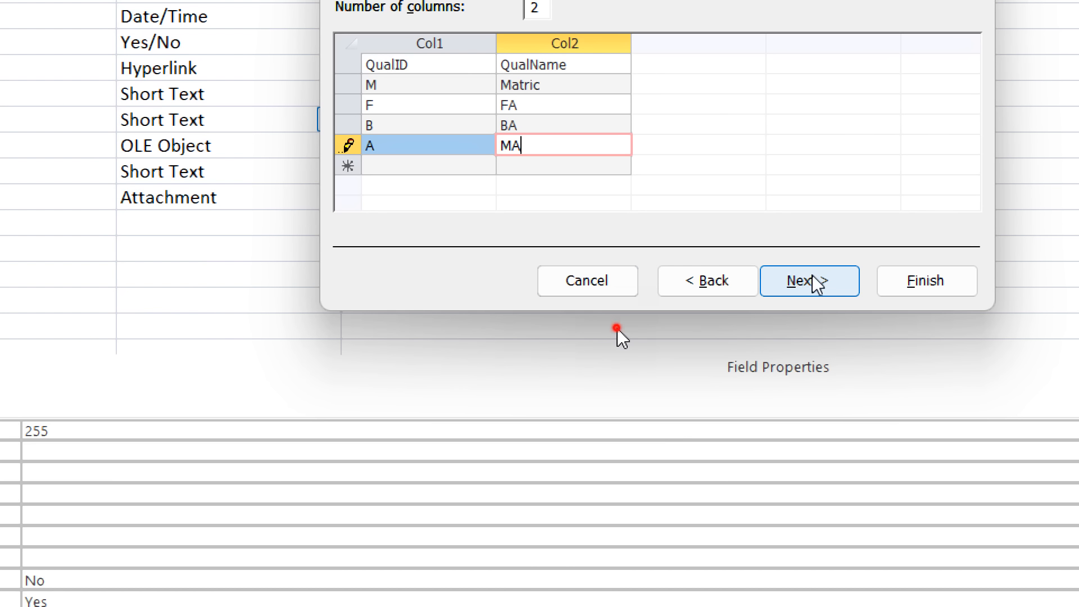
Choose Col1 as the stored value and finish the lookup with the label SQual, without multiple values.
left_click(812, 281)
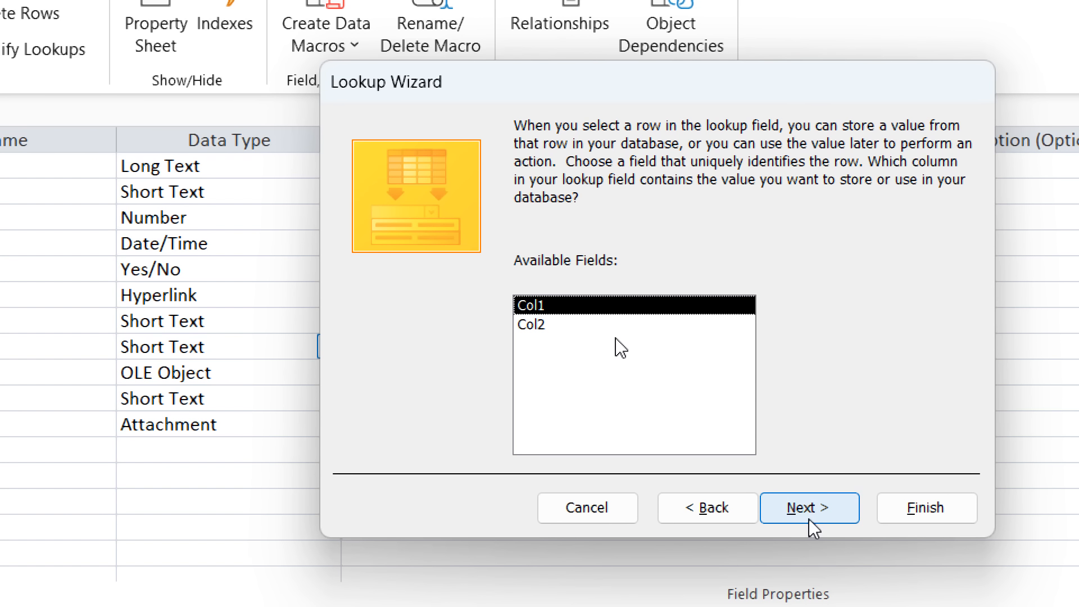
left_click(808, 518)
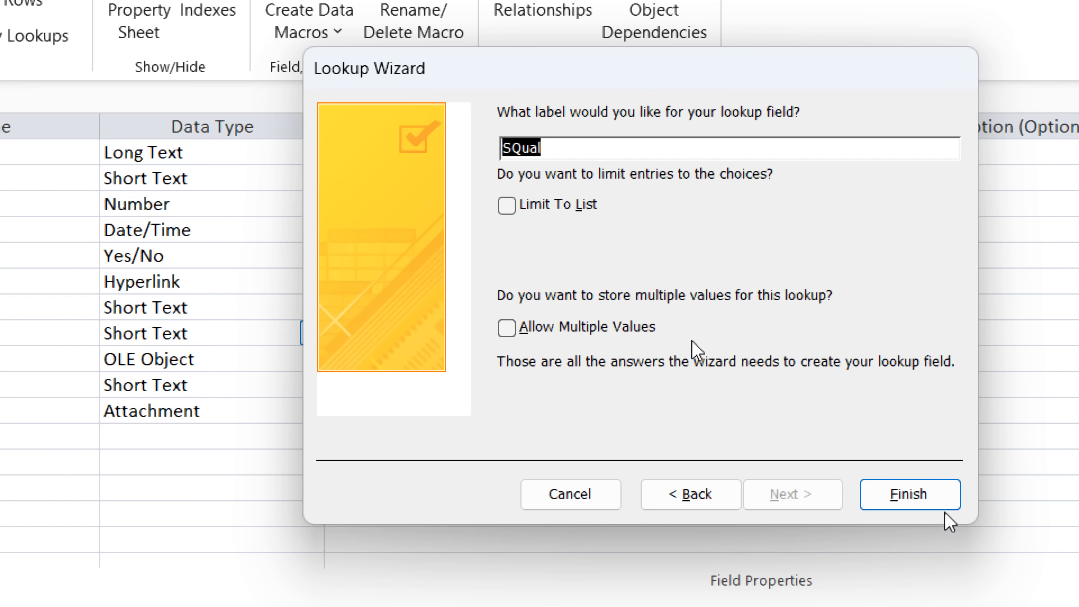
left_click(921, 500)
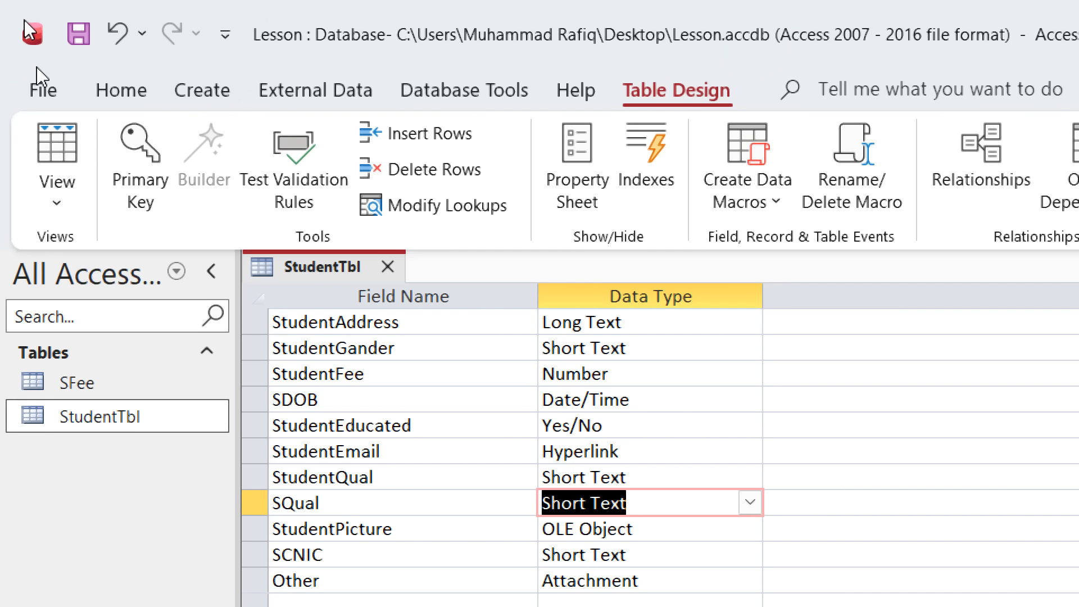
Save StudentTbl and switch it to Datasheet View.
left_click(67, 136)
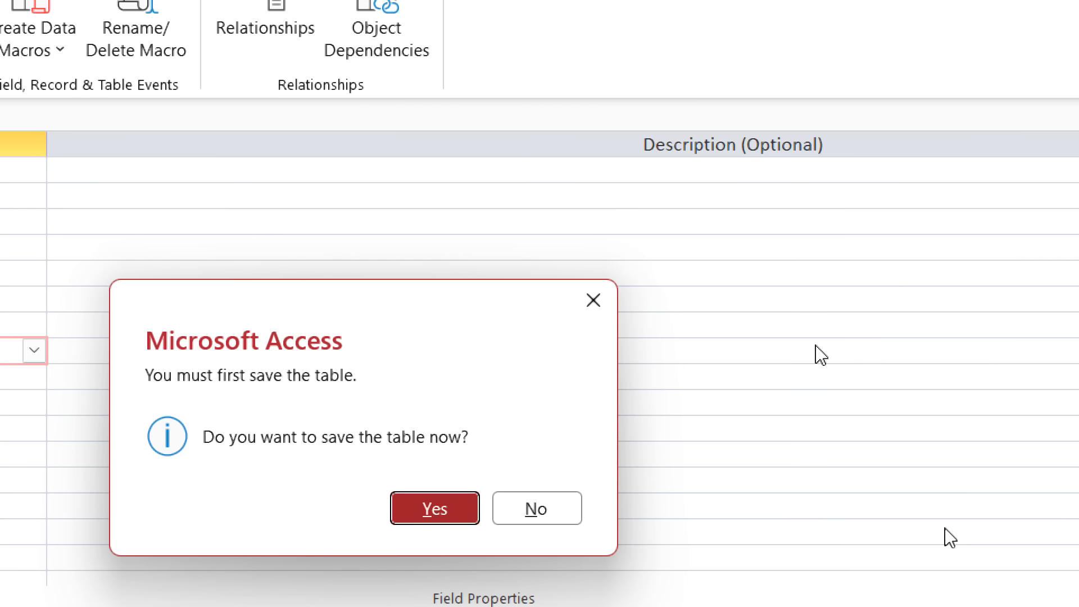
left_click(421, 484)
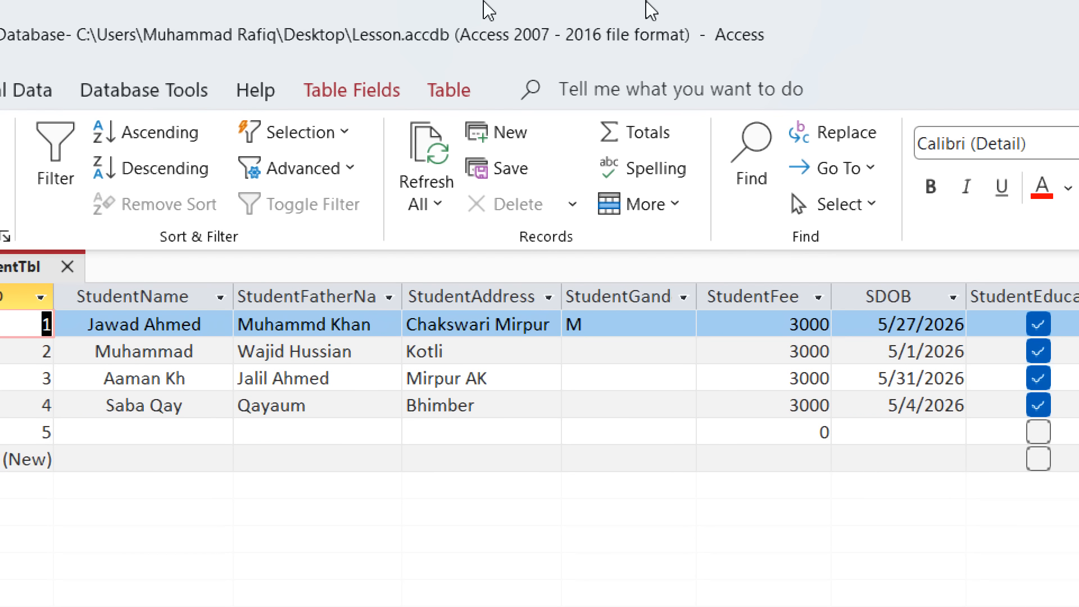
mouse_move(647, 2)
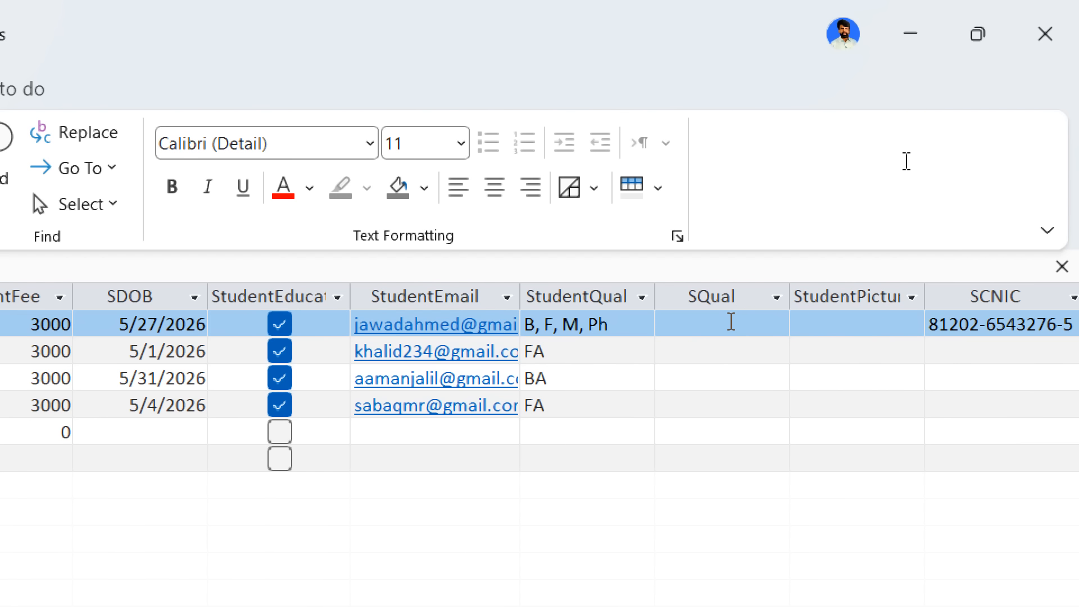
Set the first record's SQual to M from its lookup list, then change it to A.
left_click(774, 316)
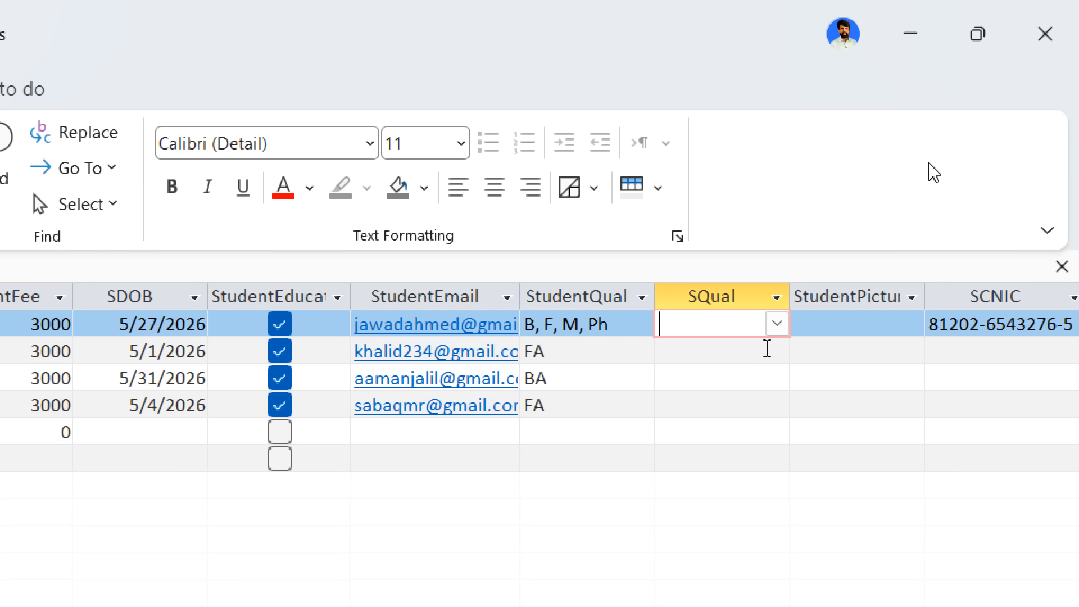
left_click(779, 324)
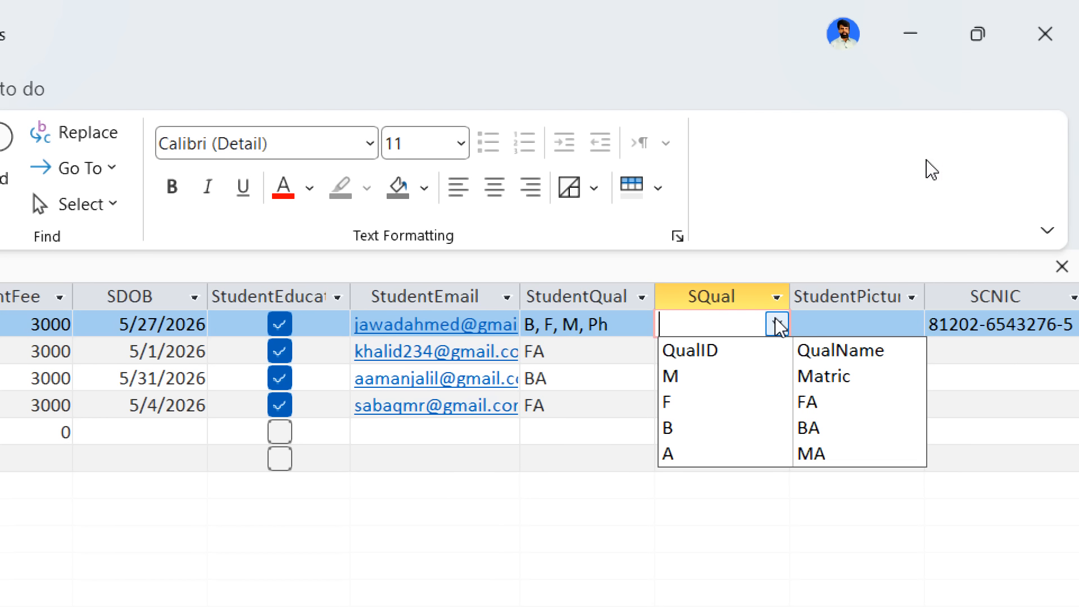
left_click(707, 387)
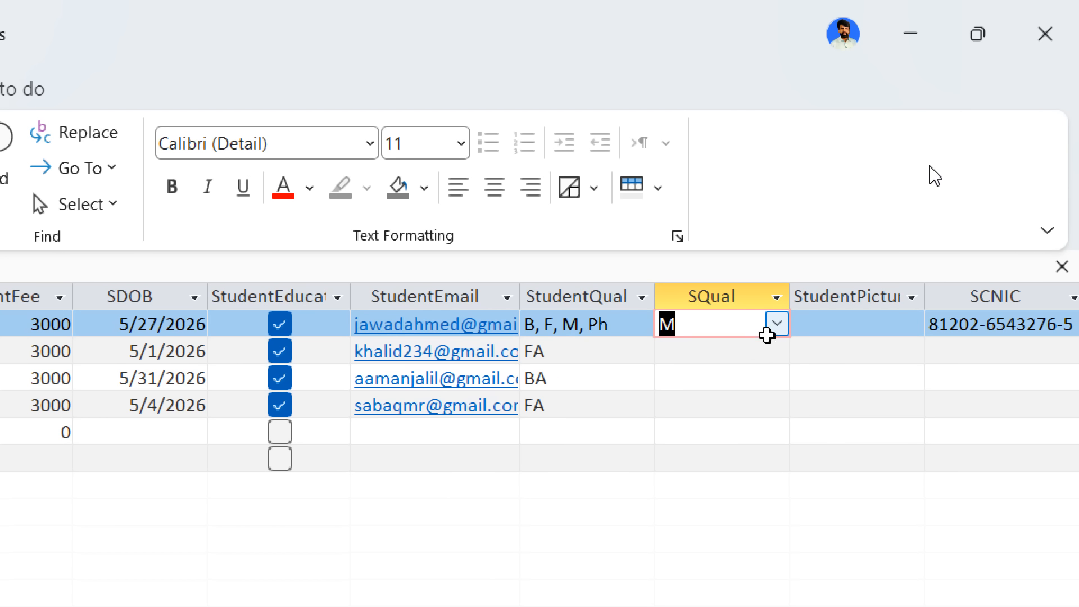
left_click(785, 334)
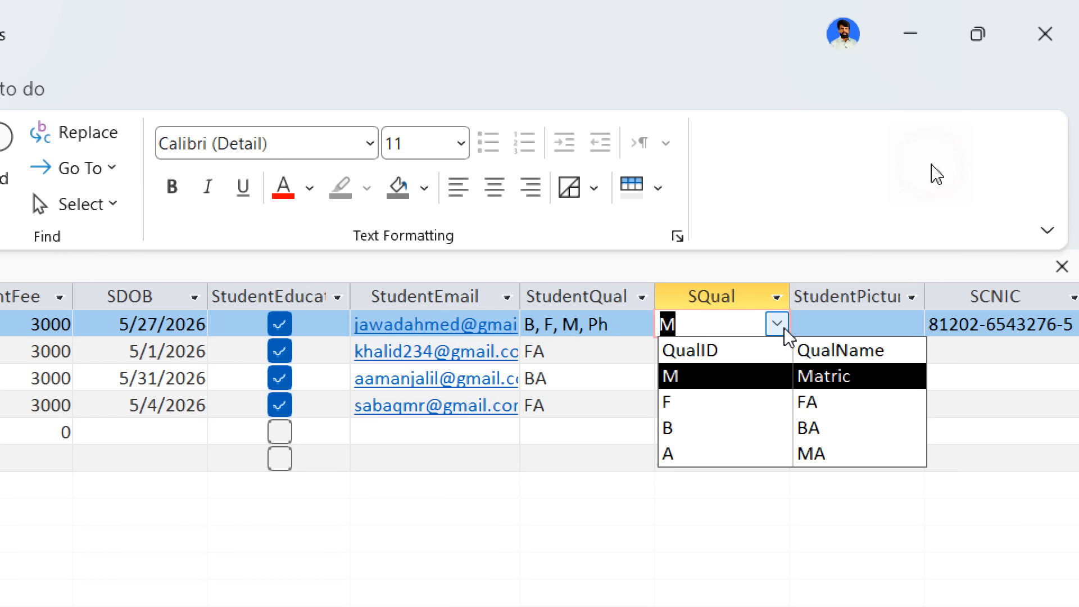
left_click(721, 455)
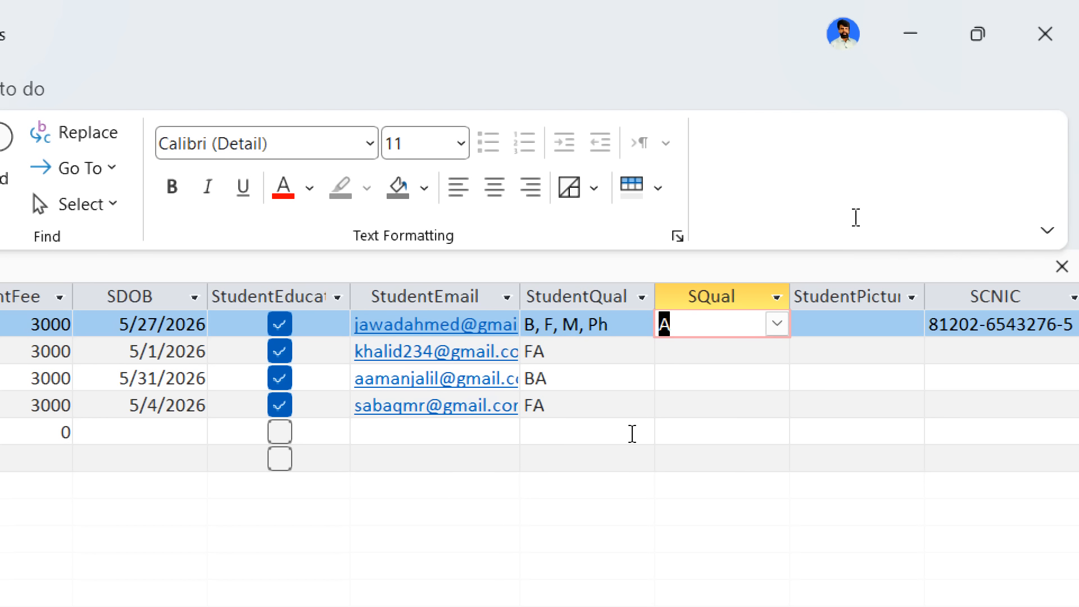